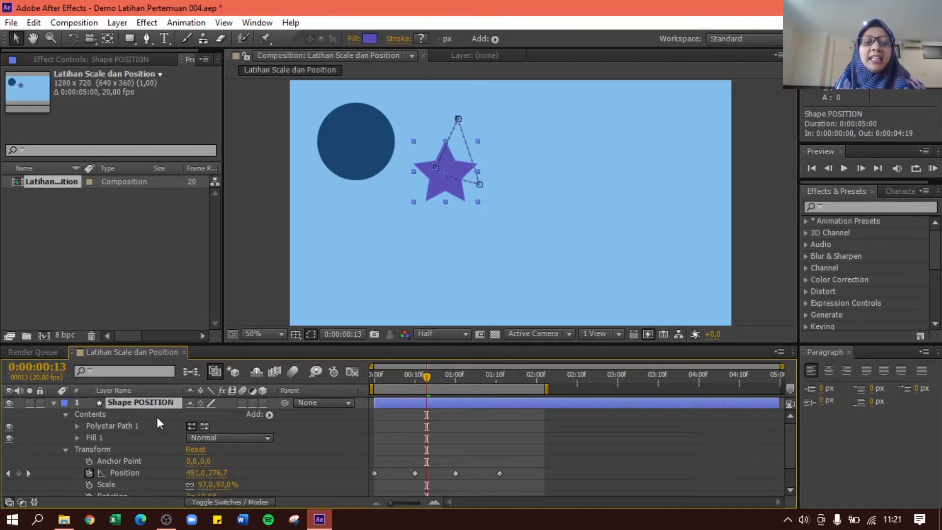
Step: Collapse the Shape POSITION layer's properties and add a new shape layer to the composition
{"action": "left_click", "coordinate": [54, 405]}
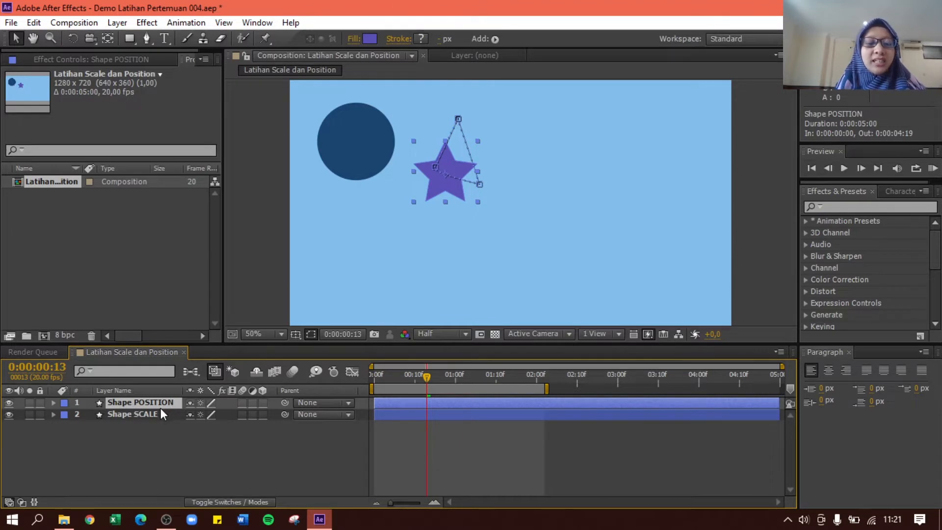
{"action": "right_click", "coordinate": [136, 437]}
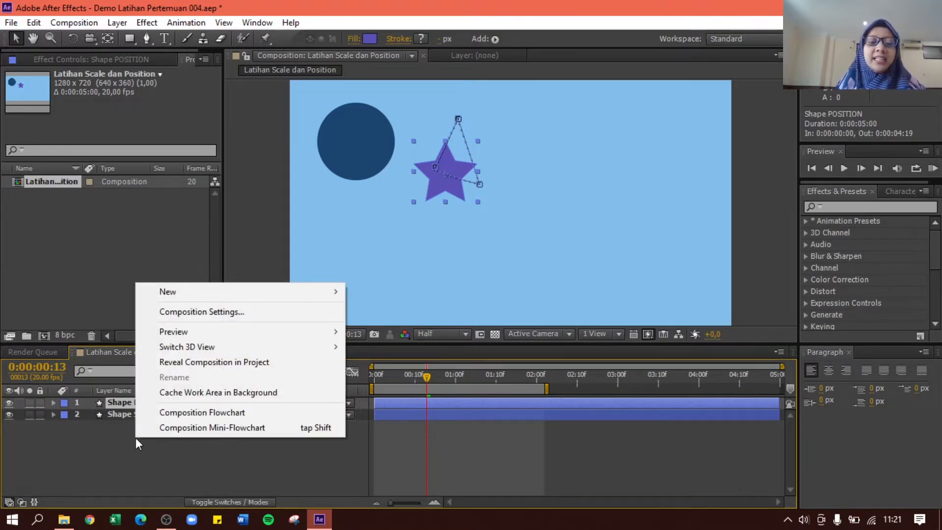
{"action": "mouse_move", "coordinate": [169, 294]}
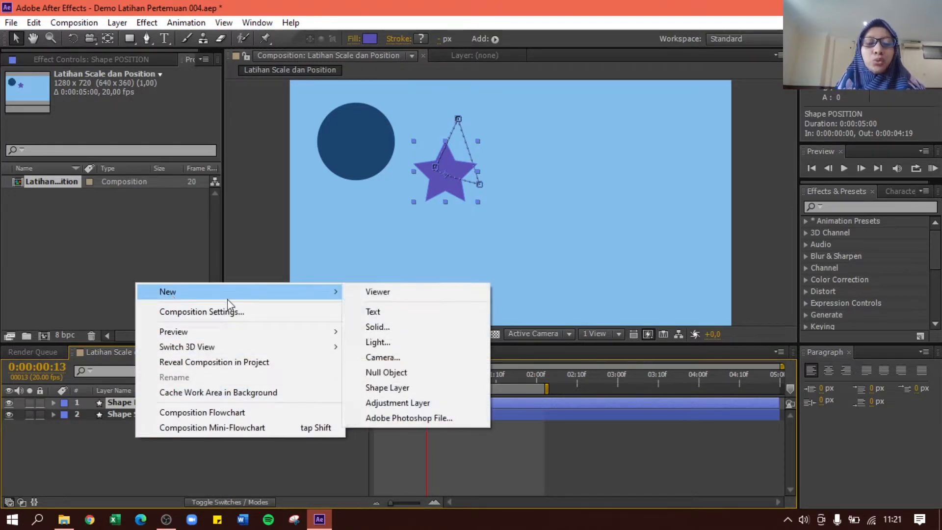
{"action": "left_click", "coordinate": [397, 387]}
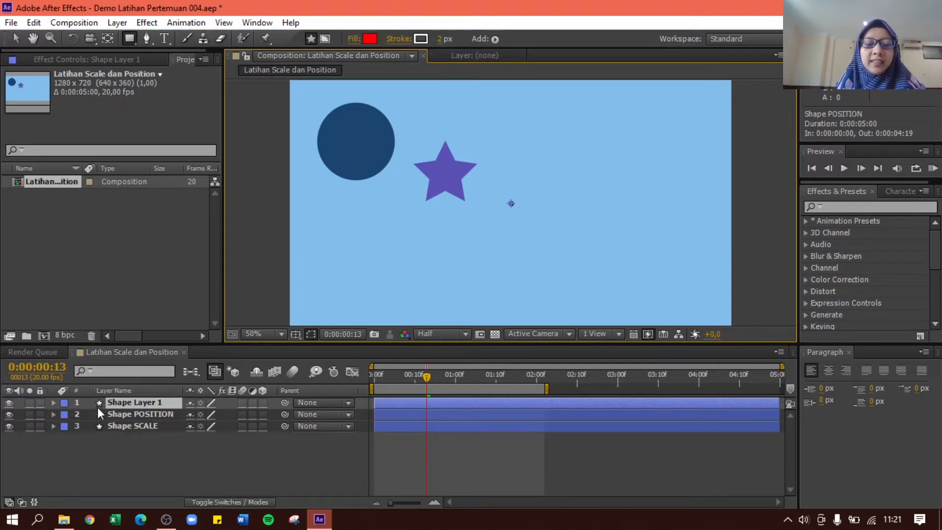
Step: Rename the new shape layer as Shape OPACITY
{"action": "left_click", "coordinate": [120, 404]}
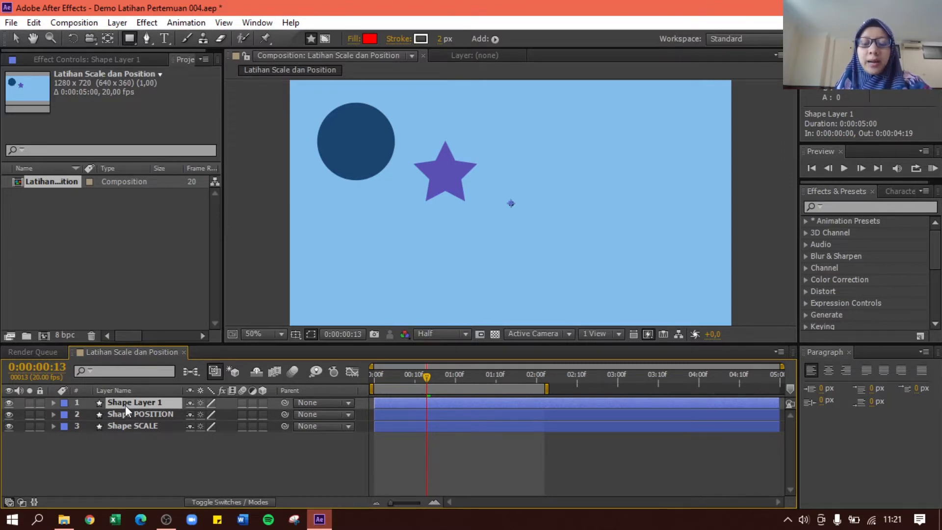
{"action": "key", "text": "Return"}
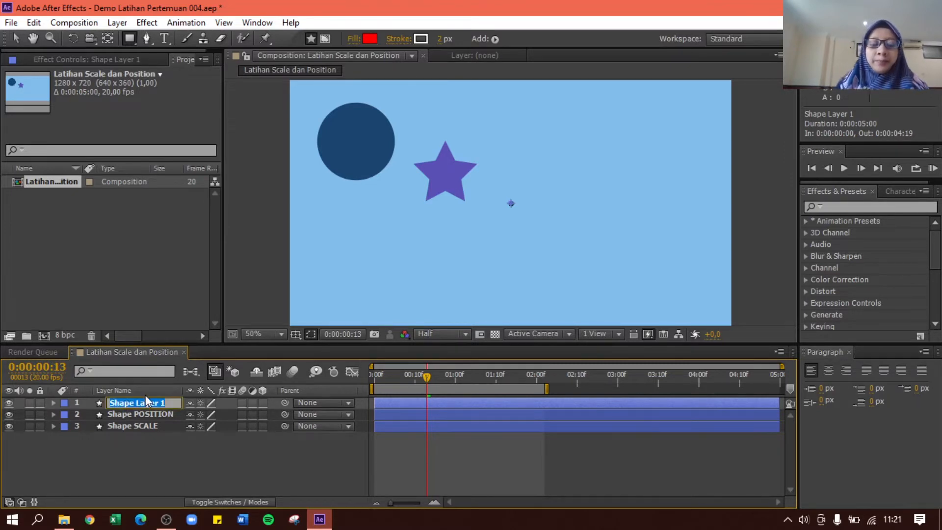
{"action": "type", "text": "SH"}
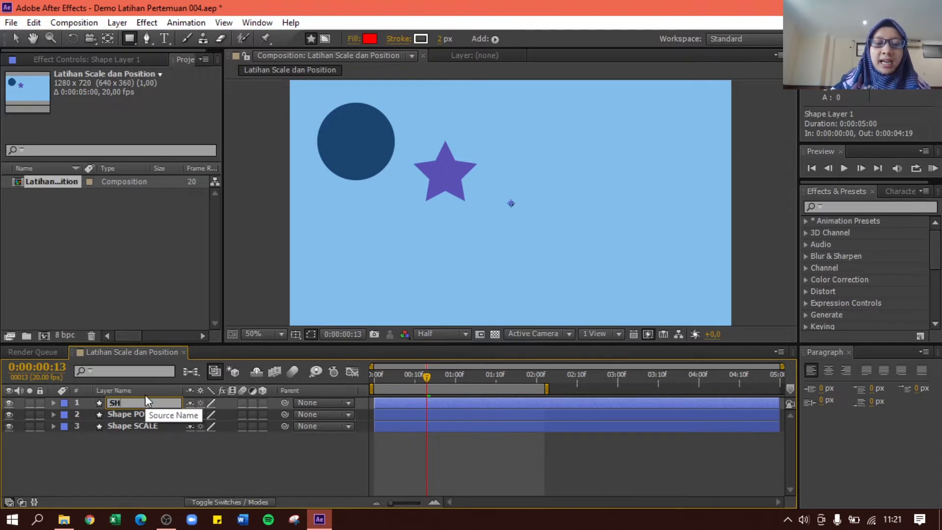
{"action": "key", "text": "BackSpace"}
{"action": "type", "text": "hape "}
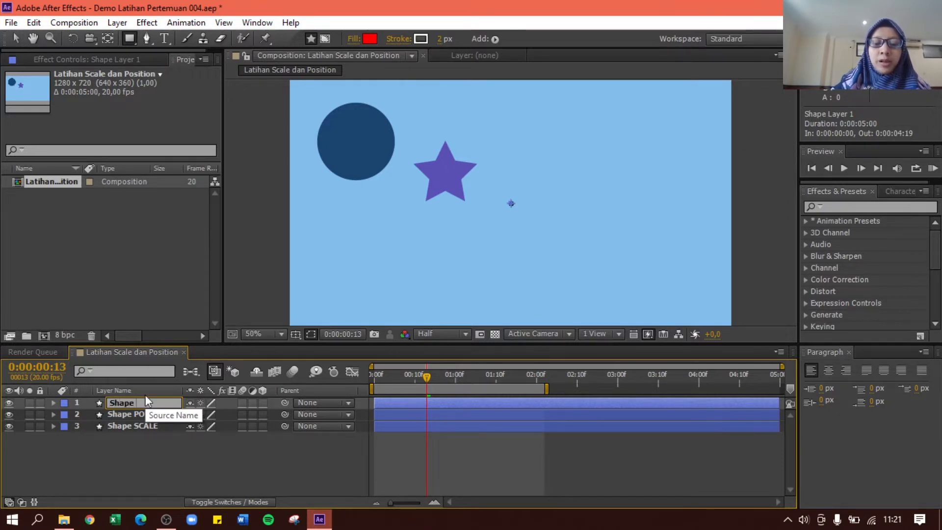
{"action": "type", "text": "0PACITY"}
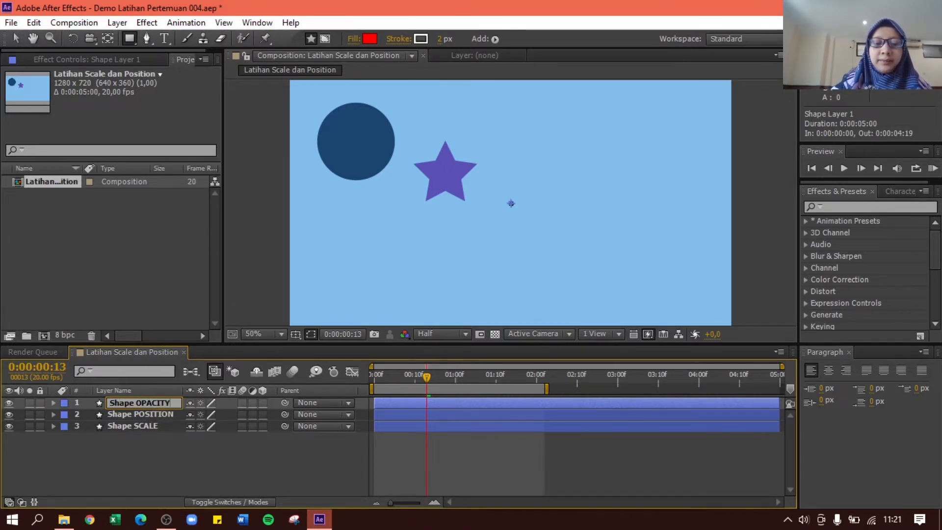
{"action": "key", "text": "Return"}
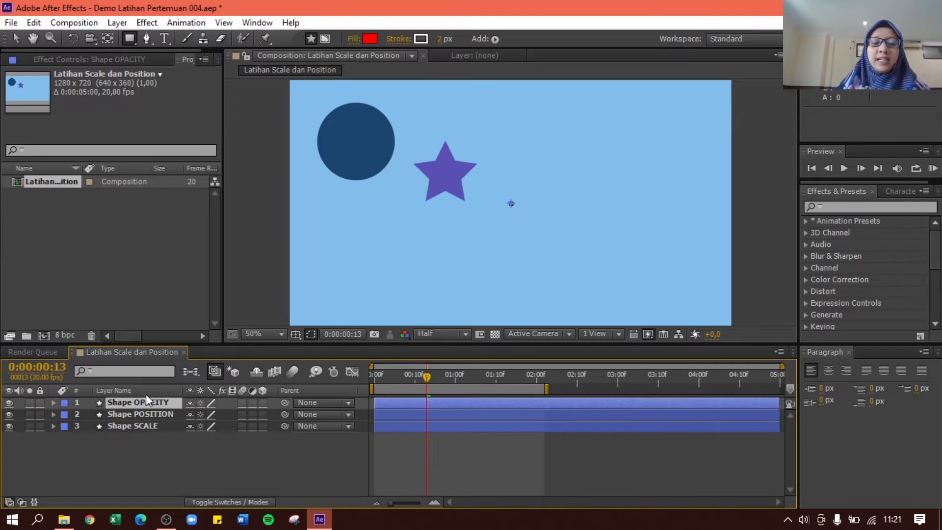
Step: Add a rectangle path and a fill to the contents of the Shape OPACITY layer
{"action": "left_click", "coordinate": [54, 403]}
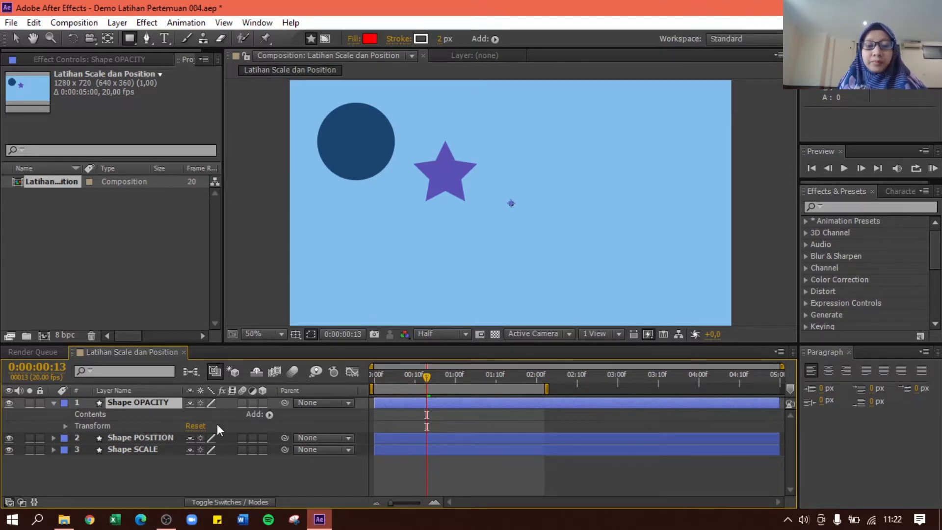
{"action": "left_click", "coordinate": [268, 415]}
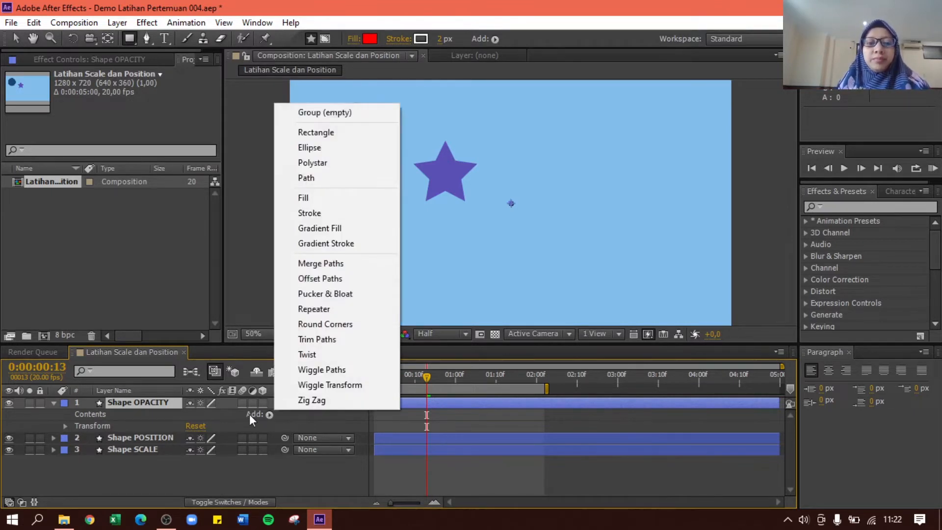
{"action": "left_click", "coordinate": [310, 134]}
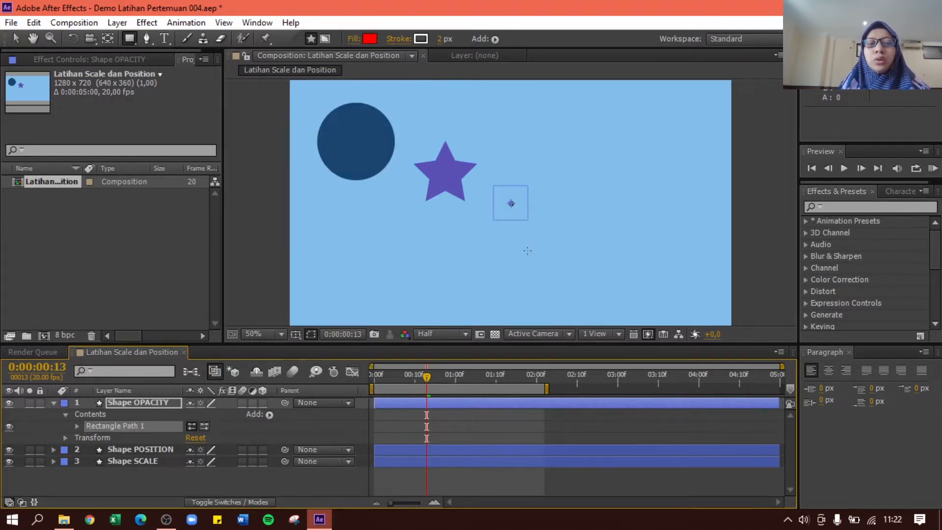
{"action": "left_click", "coordinate": [269, 414]}
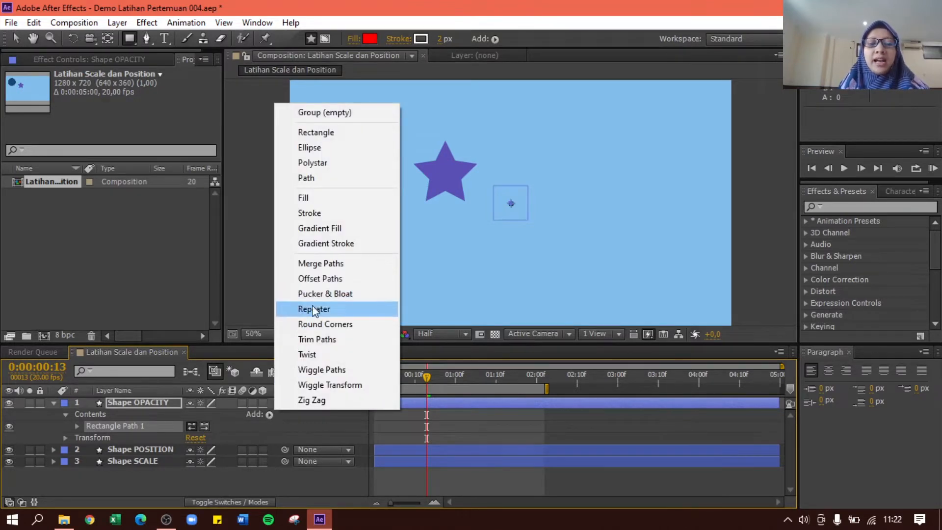
{"action": "left_click", "coordinate": [263, 418]}
{"action": "left_click", "coordinate": [273, 414]}
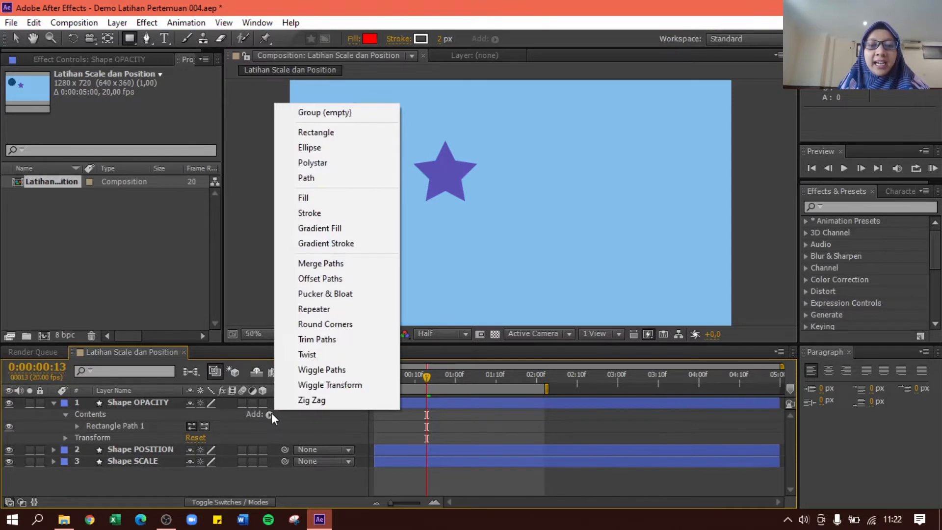
{"action": "left_click", "coordinate": [350, 206]}
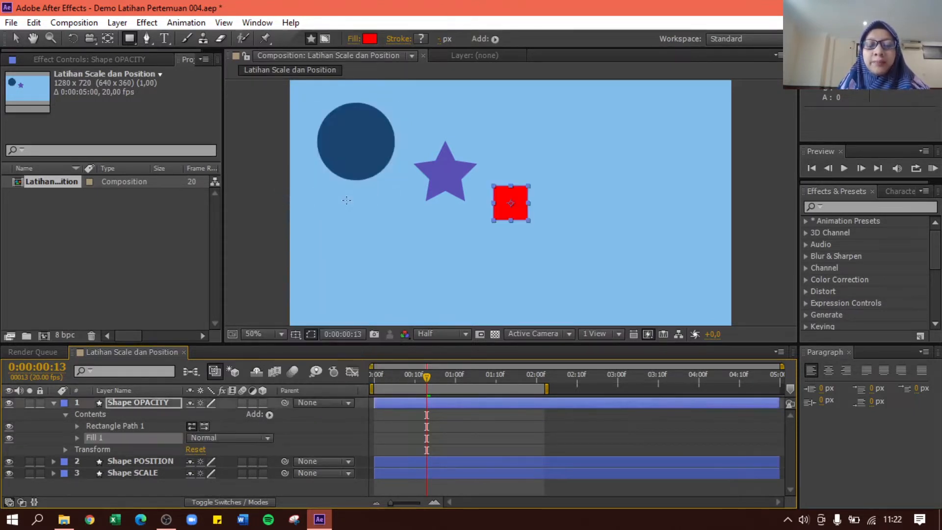
Step: Change the rectangle's fill colour to medium blue 5195D5 and re-enable the composition view refresh
{"action": "left_click", "coordinate": [77, 437]}
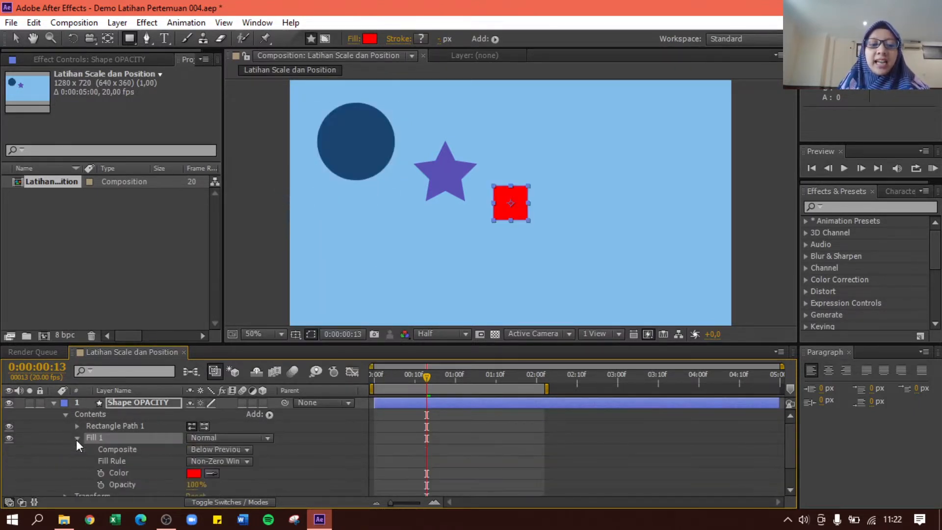
{"action": "left_click", "coordinate": [193, 473]}
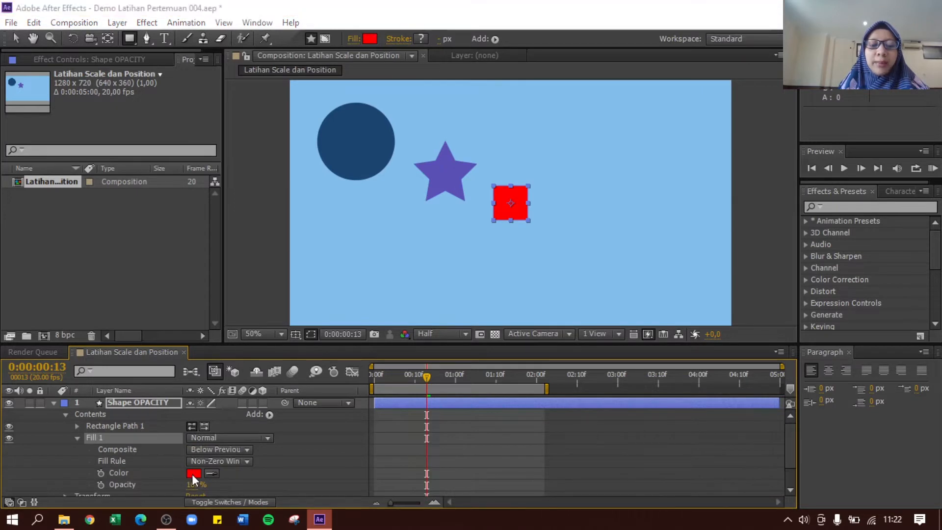
{"action": "left_click", "coordinate": [505, 339]}
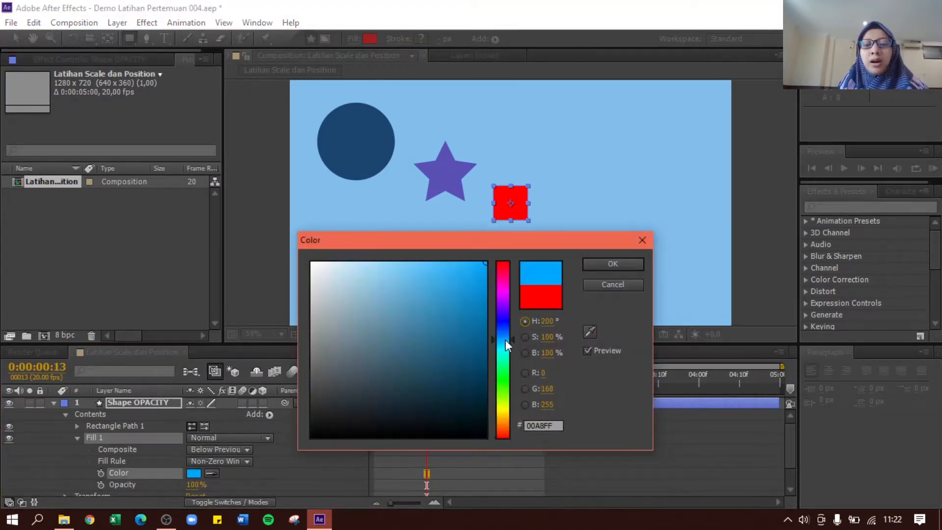
{"action": "left_click", "coordinate": [502, 328]}
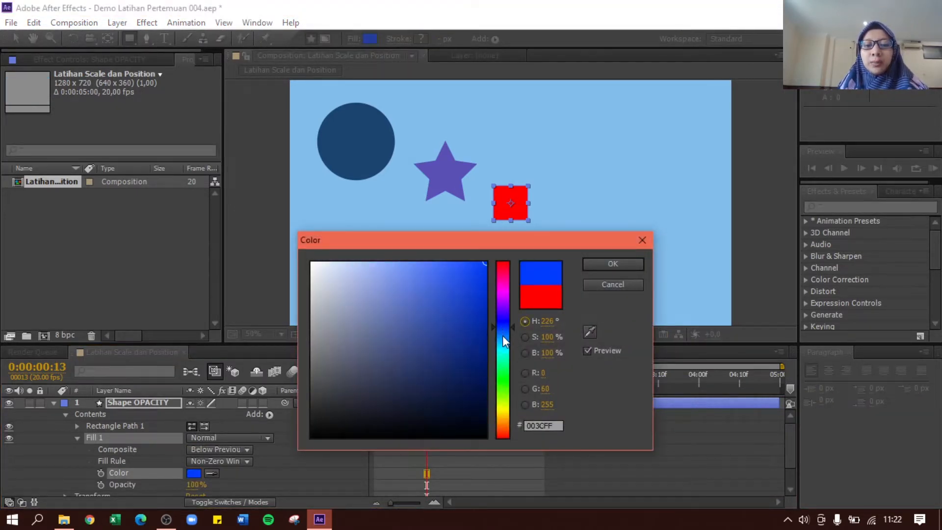
{"action": "left_click", "coordinate": [502, 334]}
{"action": "left_click", "coordinate": [446, 332]}
{"action": "left_click", "coordinate": [413, 313]}
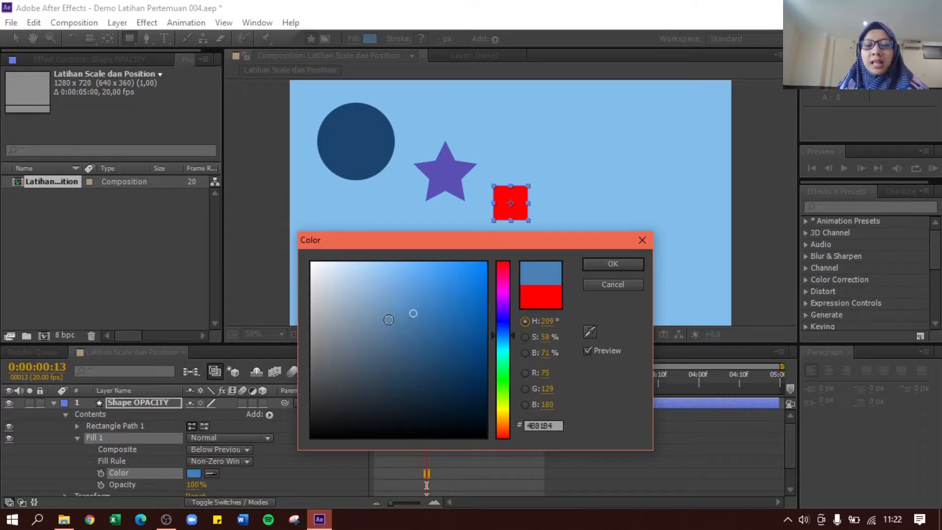
{"action": "left_click", "coordinate": [416, 324]}
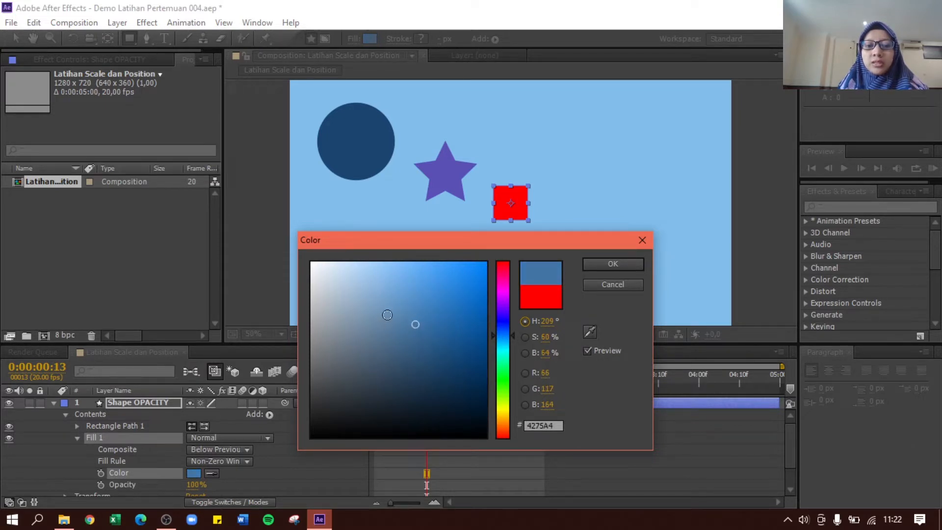
{"action": "left_click", "coordinate": [419, 291]}
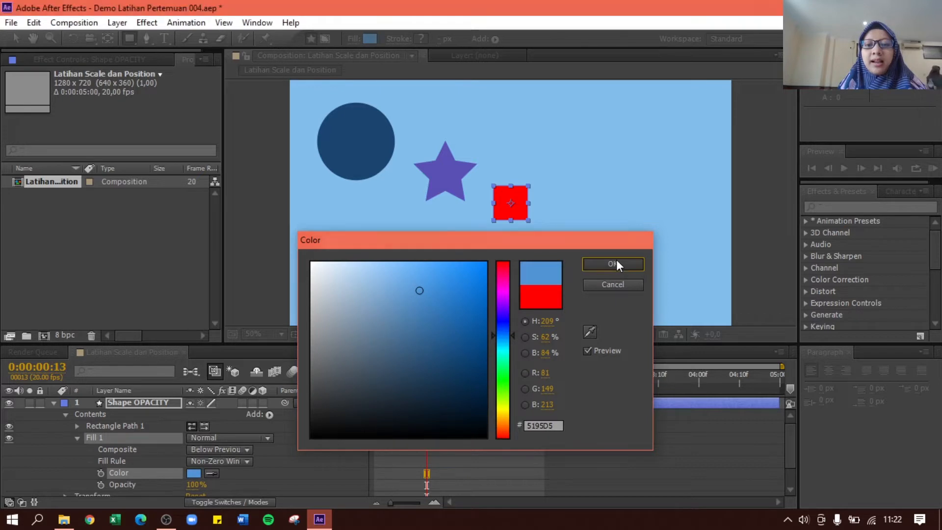
{"action": "left_click", "coordinate": [616, 263]}
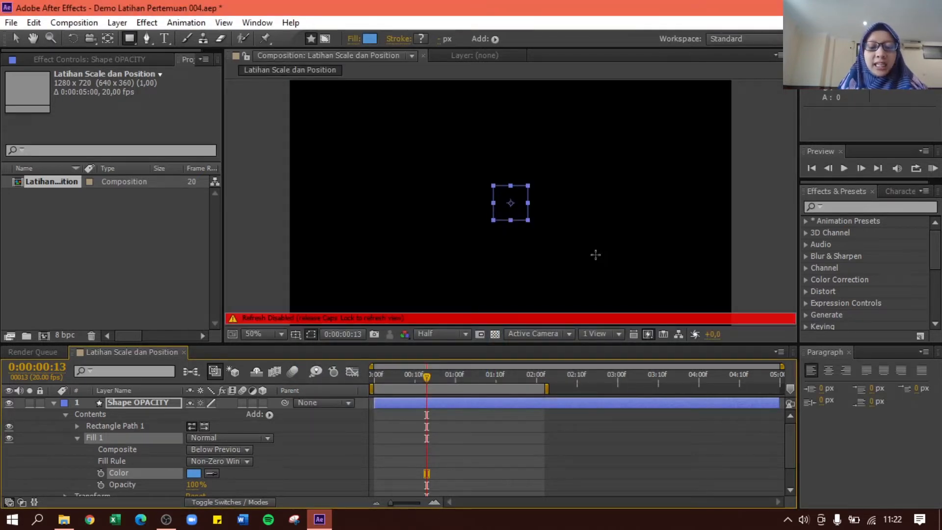
{"action": "key", "text": "Caps_Lock"}
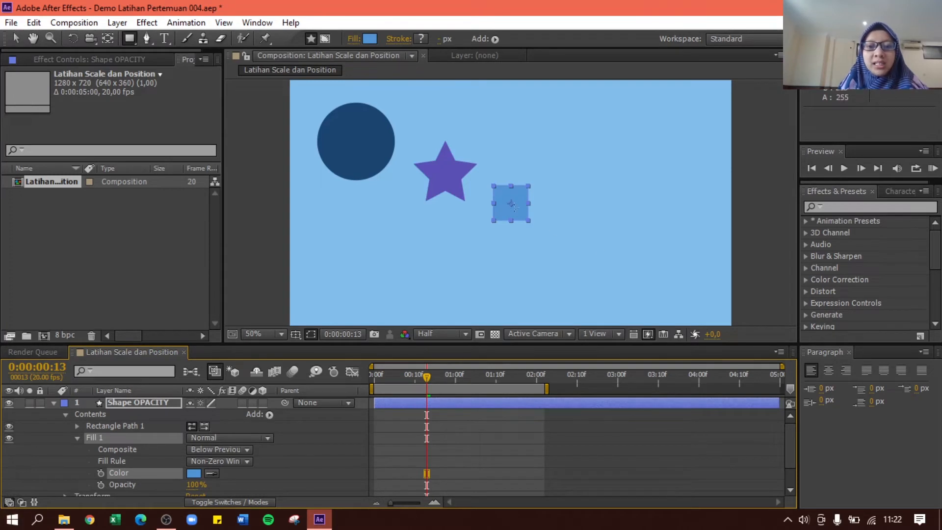
Step: Scale the blue square to about 148% and move it beside the star, to about 706, 178
{"action": "left_click", "coordinate": [77, 437]}
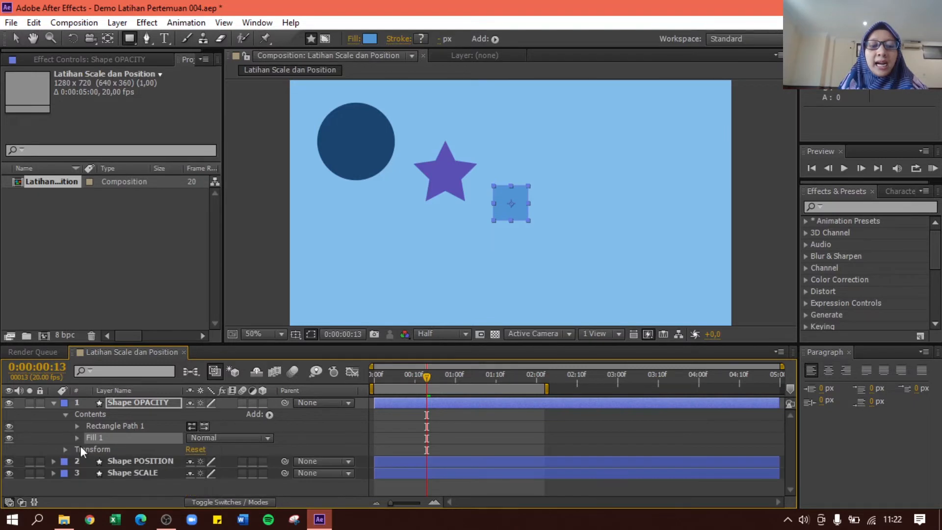
{"action": "left_click", "coordinate": [64, 449]}
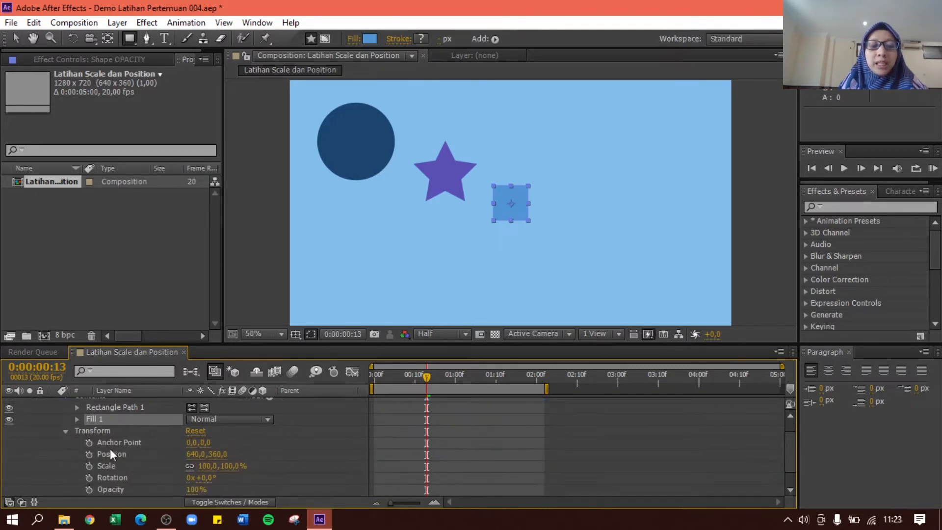
{"action": "left_click", "coordinate": [14, 37]}
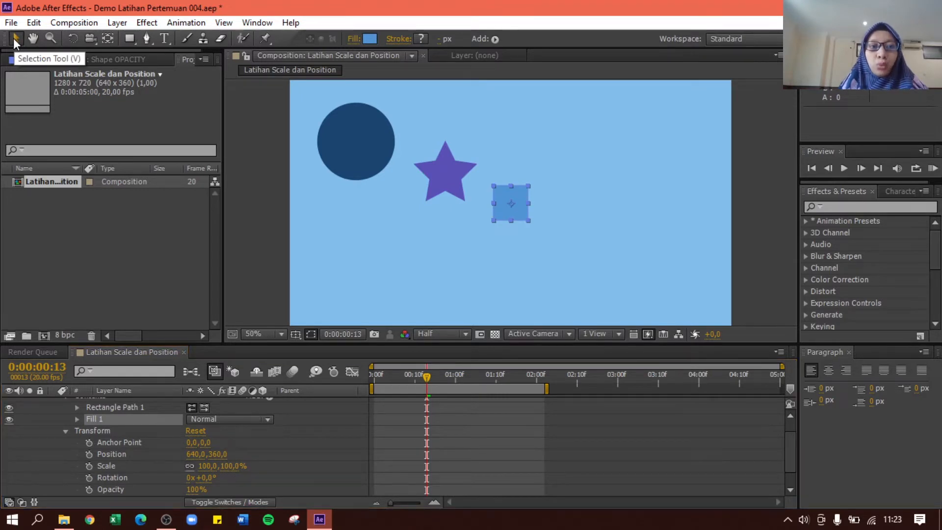
{"action": "left_click", "coordinate": [529, 220]}
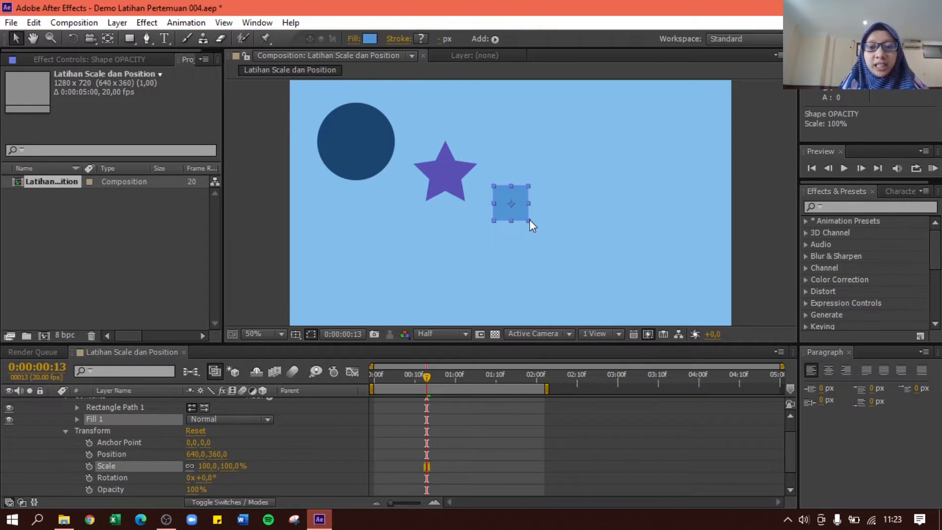
{"action": "mouse_move", "coordinate": [530, 220]}
{"action": "left_mouse_down"}
{"action": "mouse_move", "coordinate": [545, 236]}
{"action": "mouse_move", "coordinate": [540, 227]}
{"action": "left_mouse_up"}
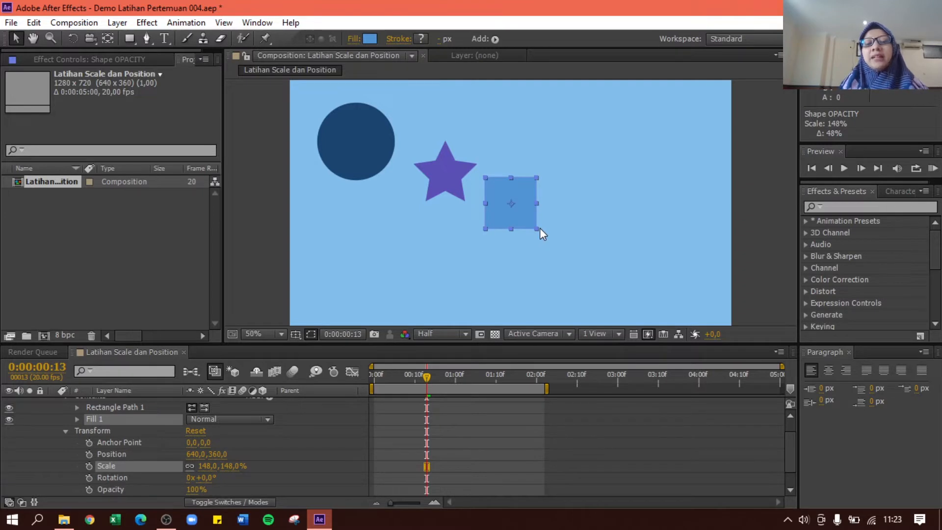
{"action": "left_click_drag", "start_coordinate": [524, 202], "coordinate": [545, 139]}
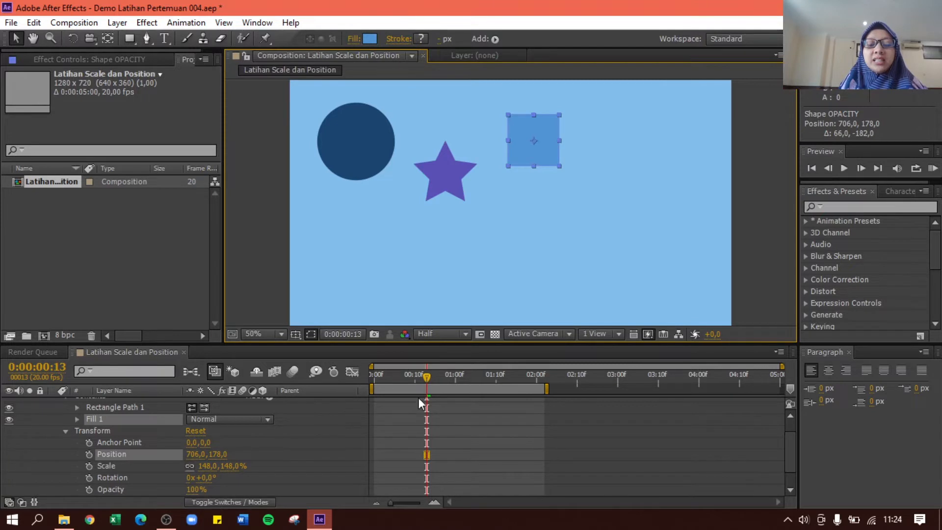
Step: At the start of the timeline, lower the square's Fill 1 opacity to 25% and check it briefly against the transparency grid
{"action": "left_click_drag", "start_coordinate": [425, 379], "coordinate": [365, 383]}
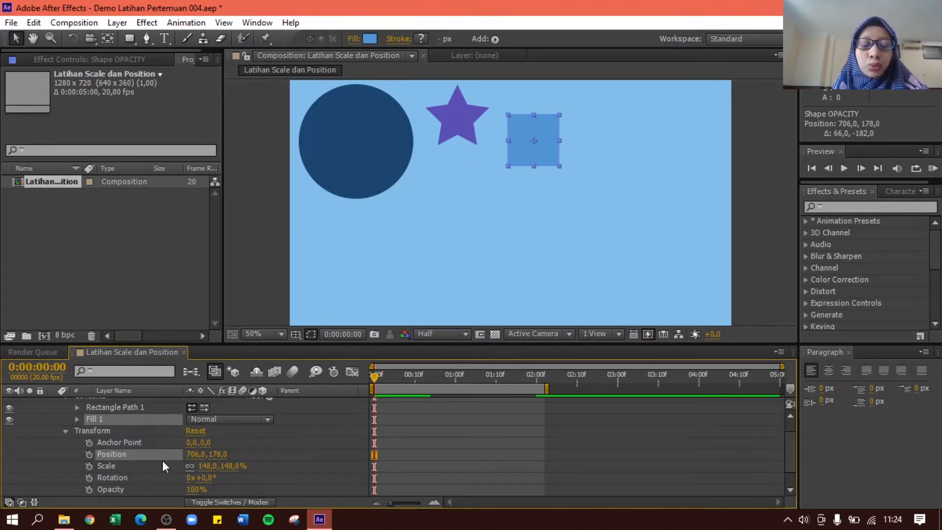
{"action": "scroll", "coordinate": [163, 464], "scroll_direction": "up", "scroll_amount": 1}
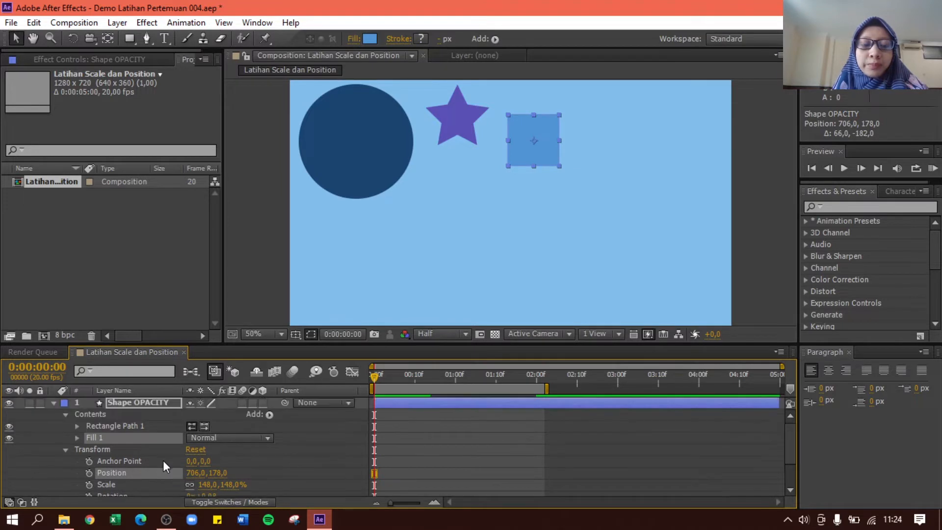
{"action": "left_click", "coordinate": [65, 450]}
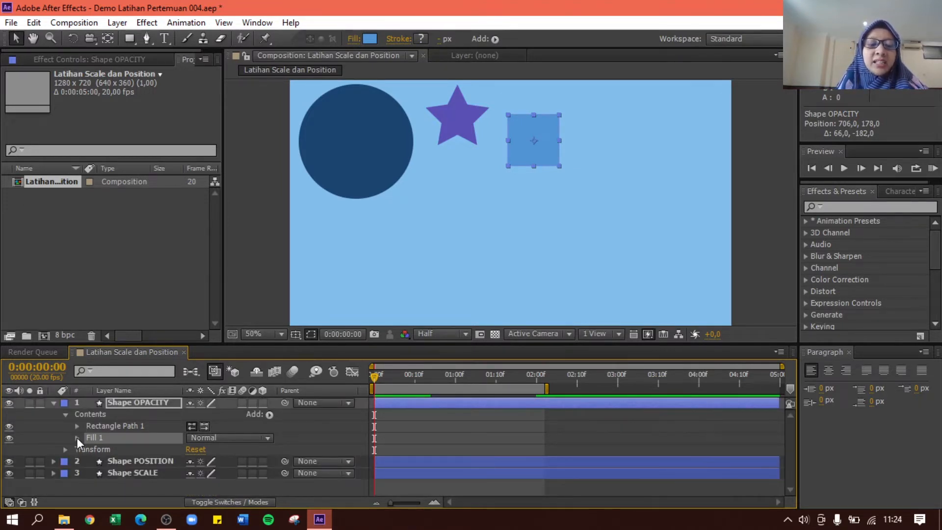
{"action": "left_click", "coordinate": [76, 437]}
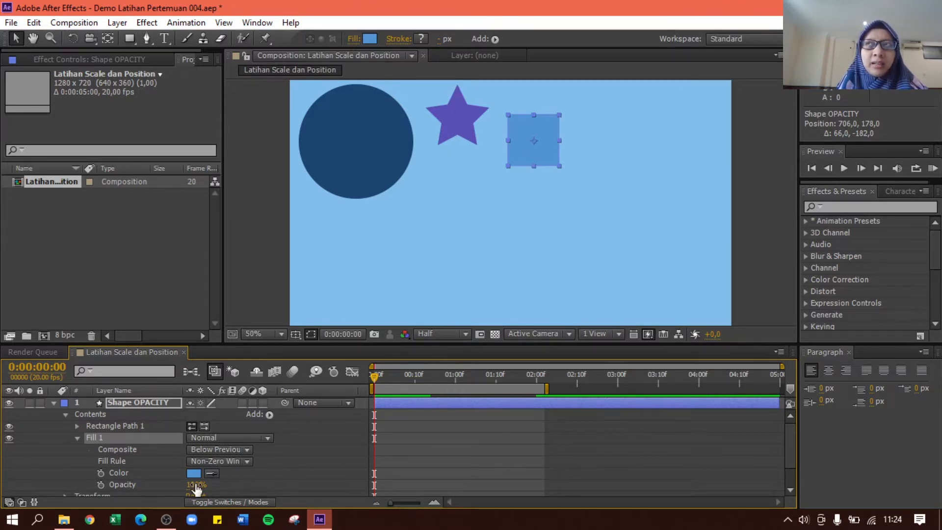
{"action": "left_click_drag", "start_coordinate": [196, 488], "coordinate": [141, 484]}
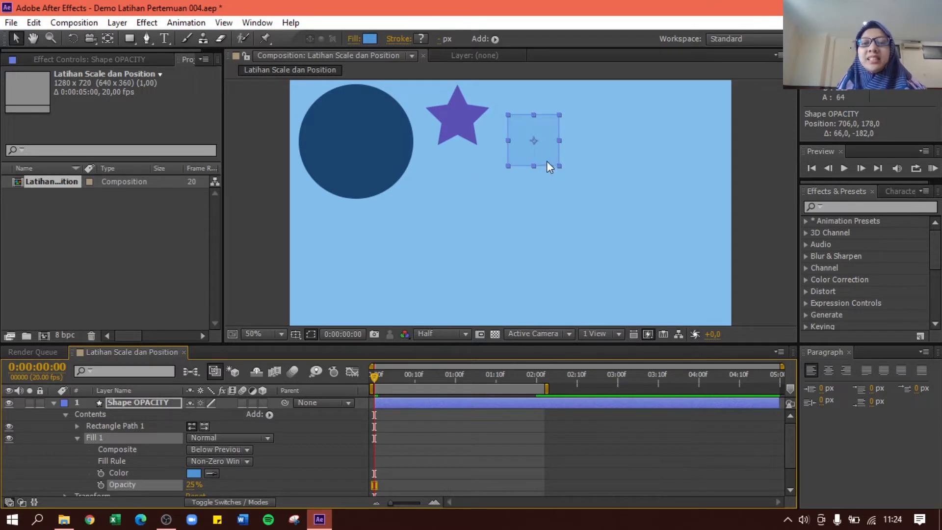
{"action": "left_click", "coordinate": [494, 338]}
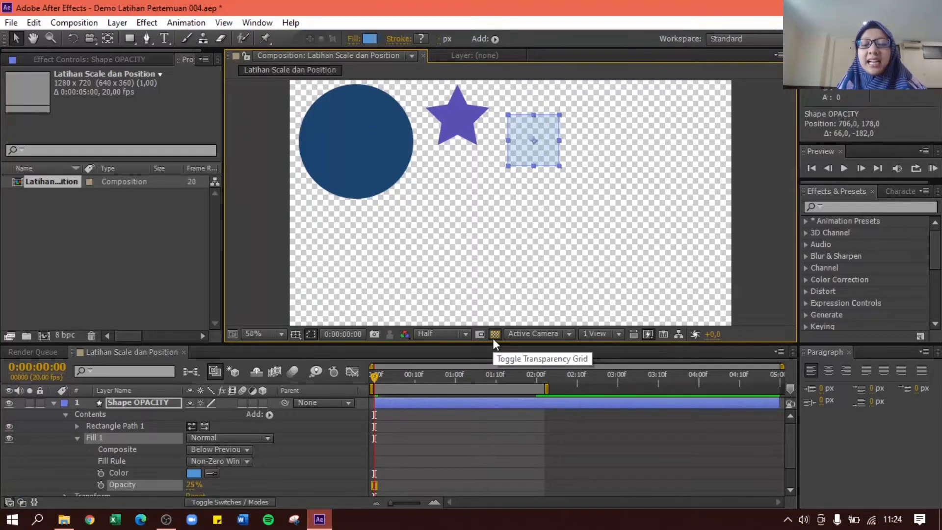
{"action": "left_click", "coordinate": [494, 338]}
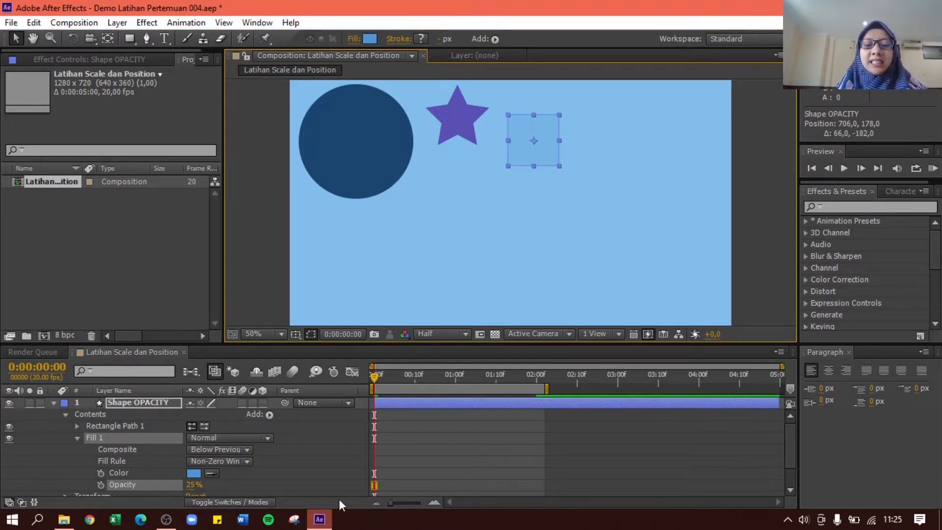
Step: Start keyframing the Fill 1 opacity at 0:00:00:00 and add a 100% opacity keyframe at 0:00:00:14
{"action": "scroll", "coordinate": [372, 445], "scroll_direction": "down", "scroll_amount": 2}
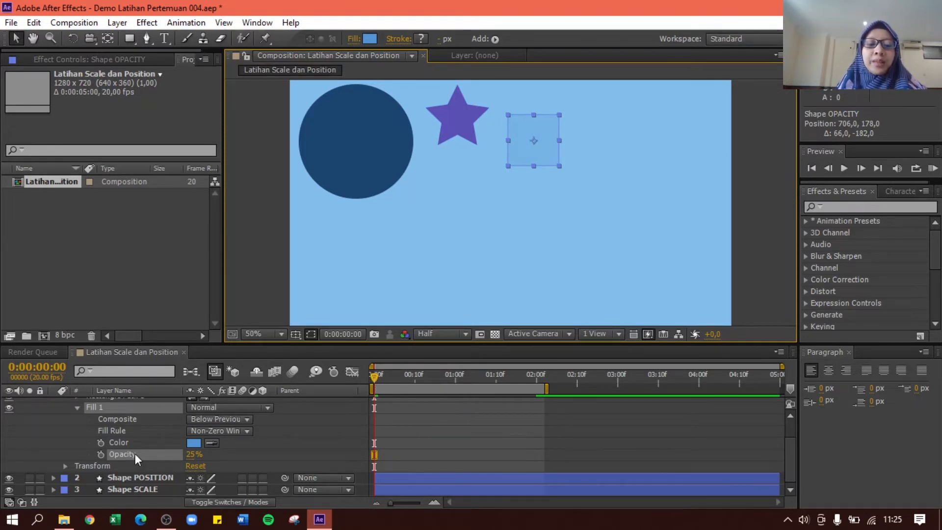
{"action": "left_click", "coordinate": [101, 454]}
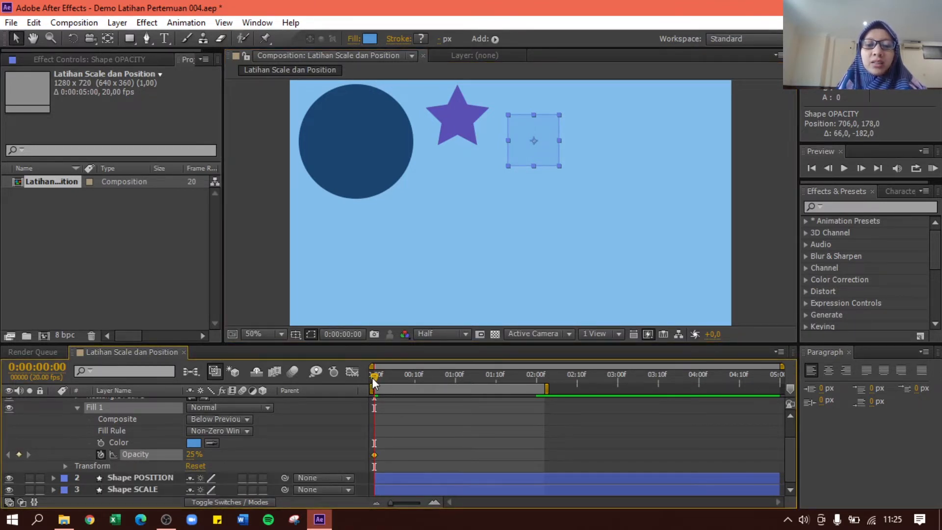
{"action": "left_click_drag", "start_coordinate": [369, 378], "coordinate": [431, 372]}
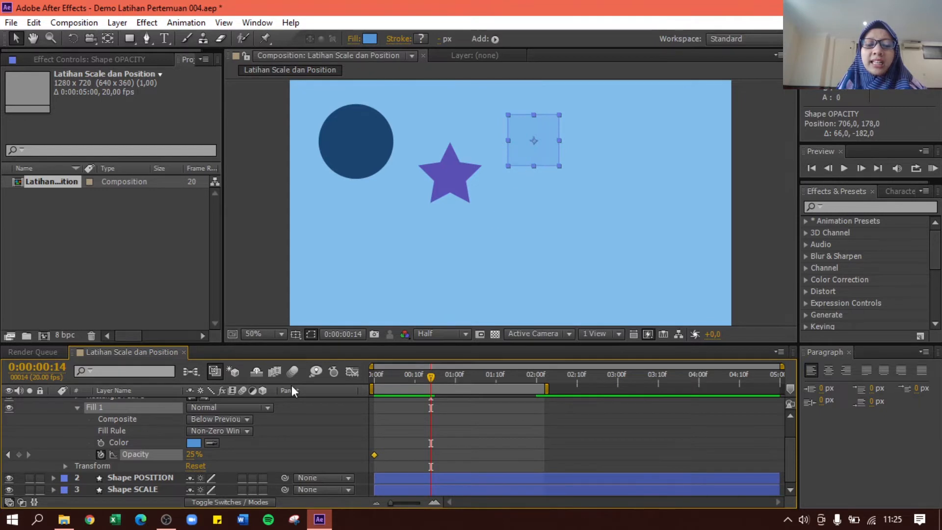
{"action": "left_click", "coordinate": [192, 454]}
{"action": "type", "text": "1"}
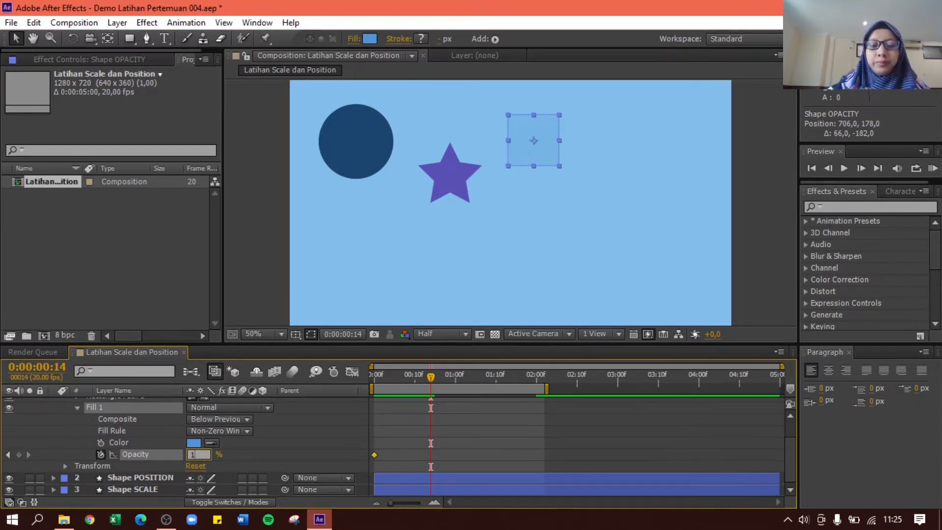
{"action": "type", "text": "00"}
{"action": "key", "text": "Return"}
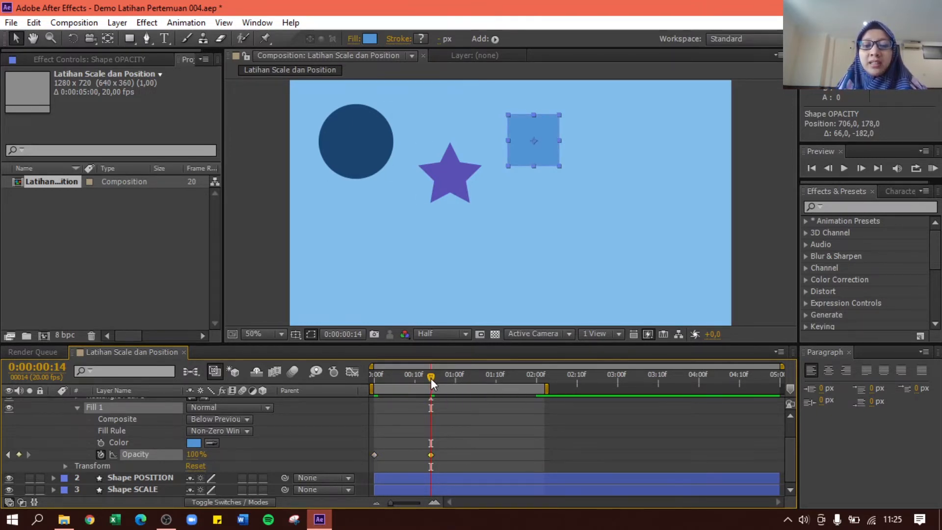
Step: Add a 50% keyframe to the Fill 1 opacity at 0:00:01:10
{"action": "left_click_drag", "start_coordinate": [431, 378], "coordinate": [496, 372]}
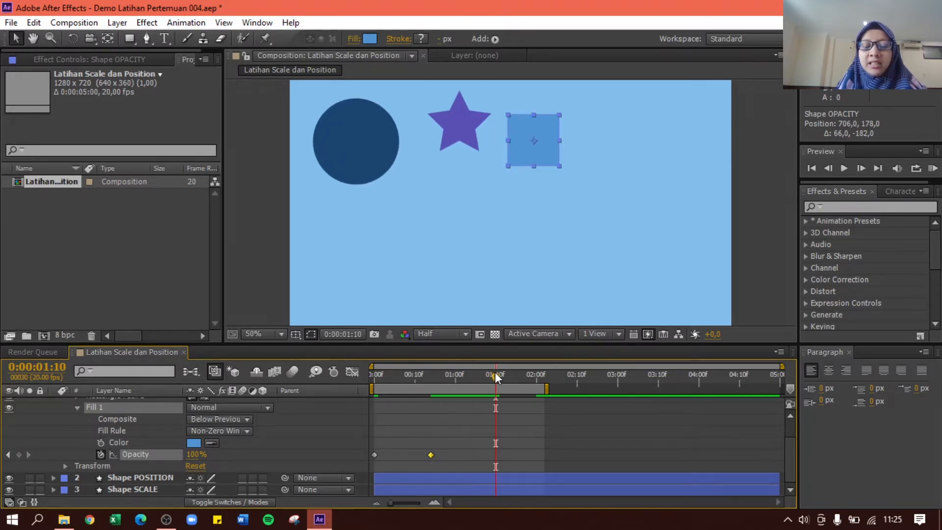
{"action": "left_click", "coordinate": [196, 454]}
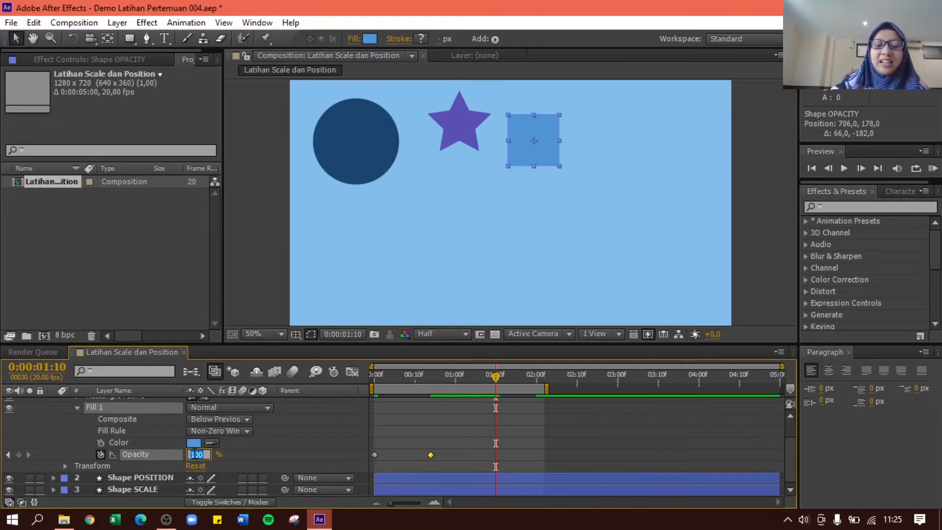
{"action": "type", "text": "50"}
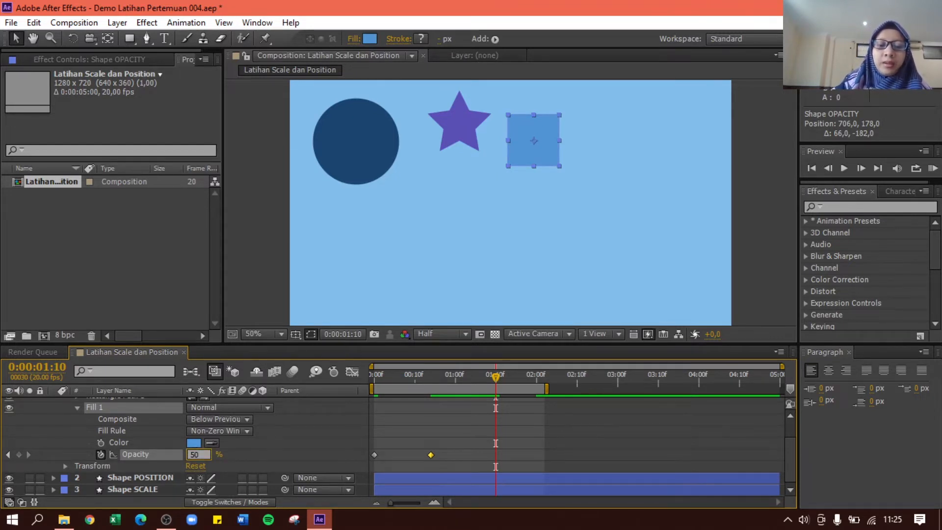
{"action": "key", "text": "Return"}
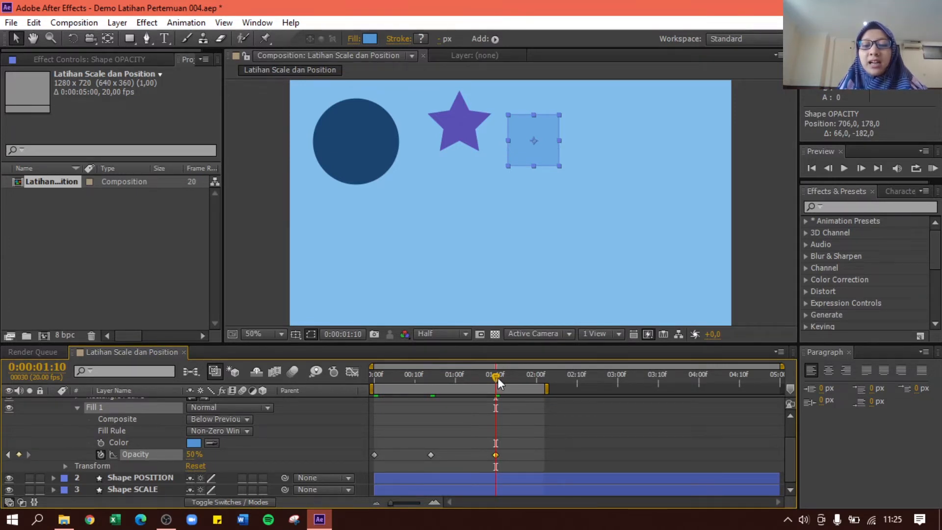
Step: Copy the first opacity keyframe to 0:00:02:00 and preview the animation
{"action": "left_click_drag", "start_coordinate": [497, 378], "coordinate": [539, 378]}
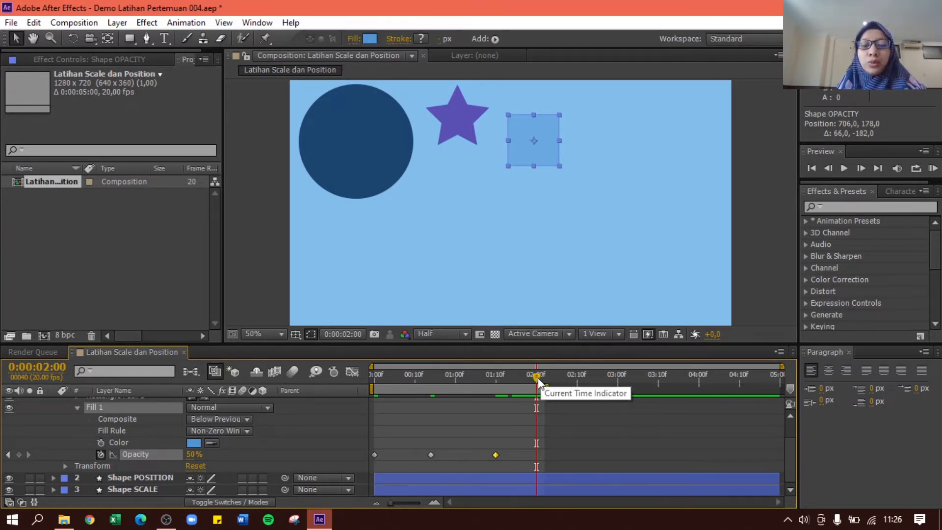
{"action": "left_click", "coordinate": [375, 455]}
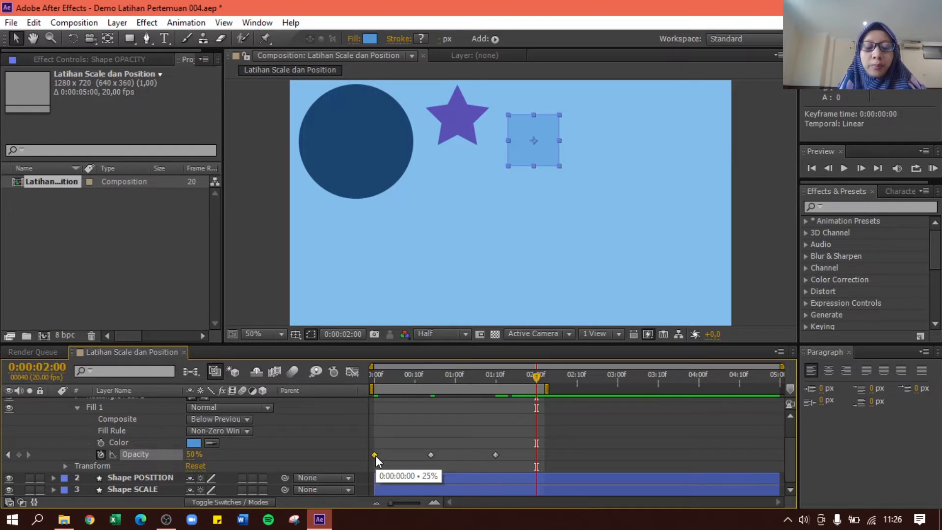
{"action": "key", "text": "ctrl+c"}
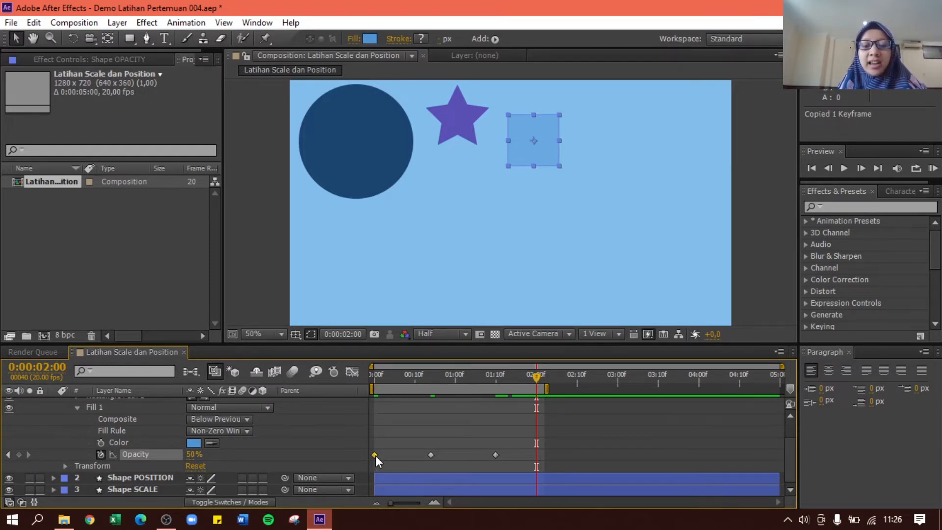
{"action": "key", "text": "ctrl+v"}
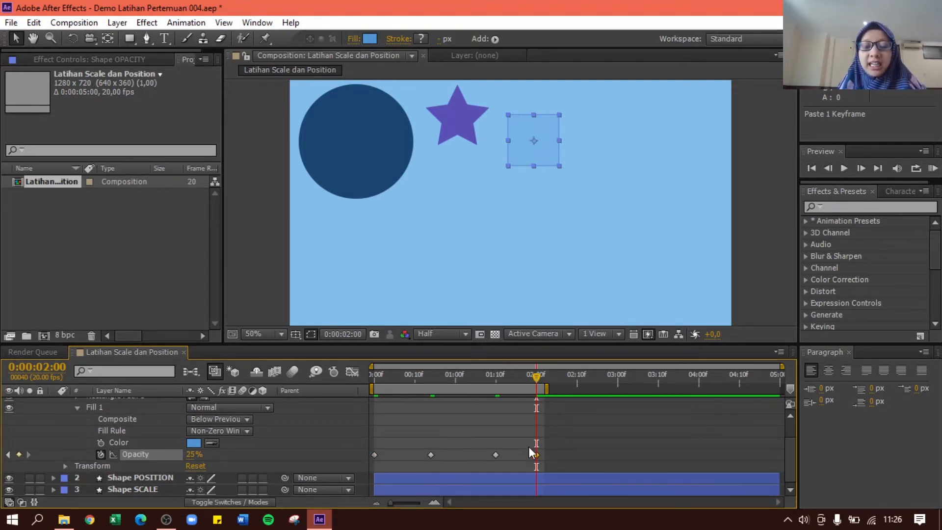
{"action": "key", "text": "space"}
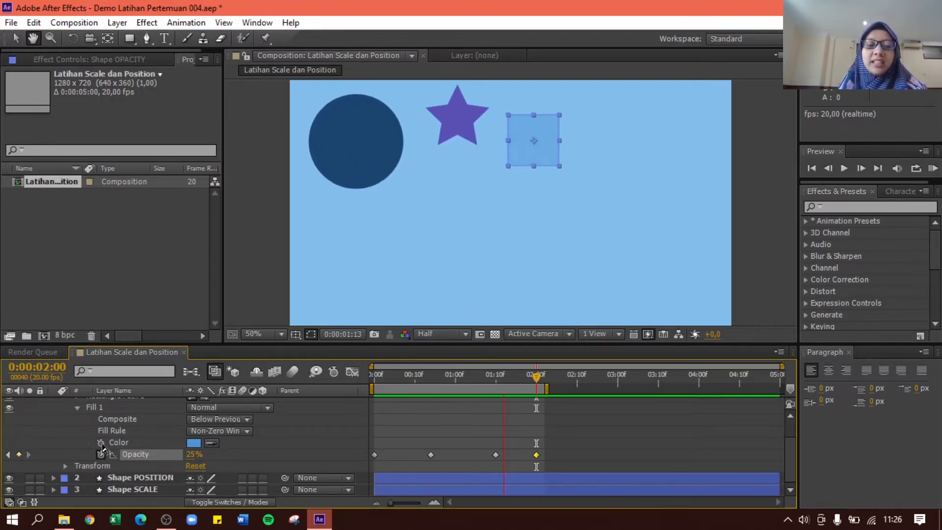
{"action": "key", "text": "space"}
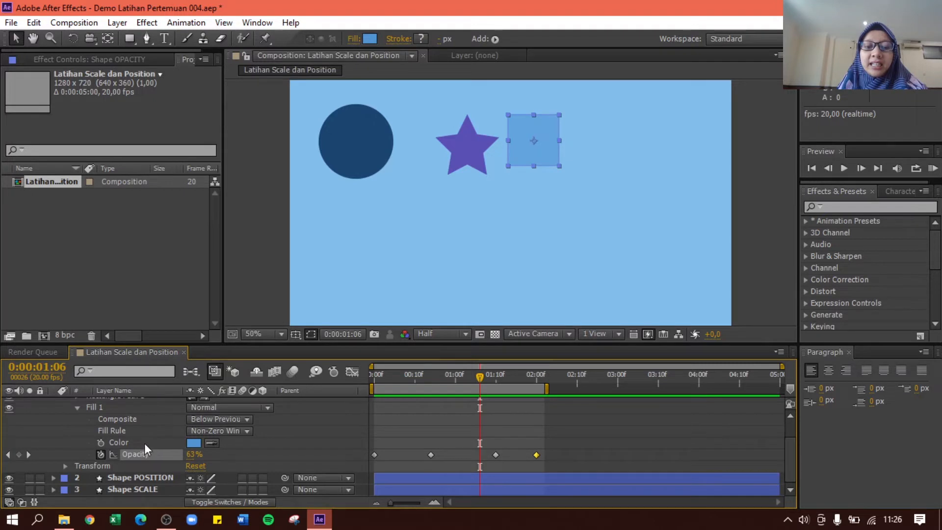
Step: Start keyframing the Fill 1 colour of the square at 0:00:00:00
{"action": "left_click", "coordinate": [144, 443]}
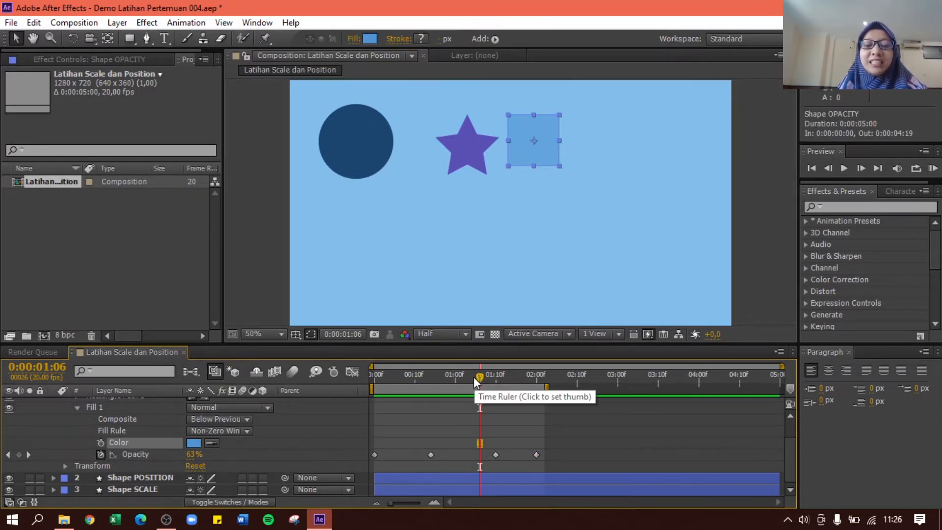
{"action": "left_click_drag", "start_coordinate": [480, 380], "coordinate": [364, 381]}
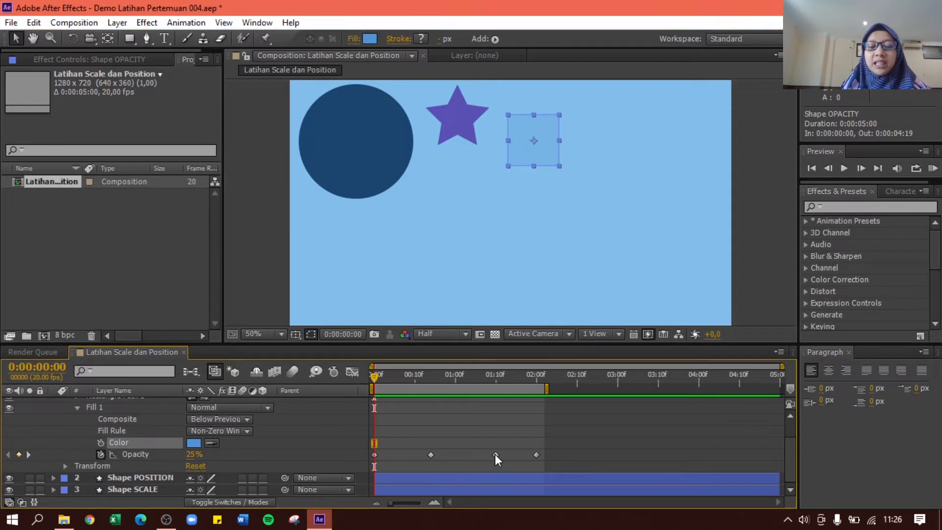
{"action": "mouse_move", "coordinate": [495, 454]}
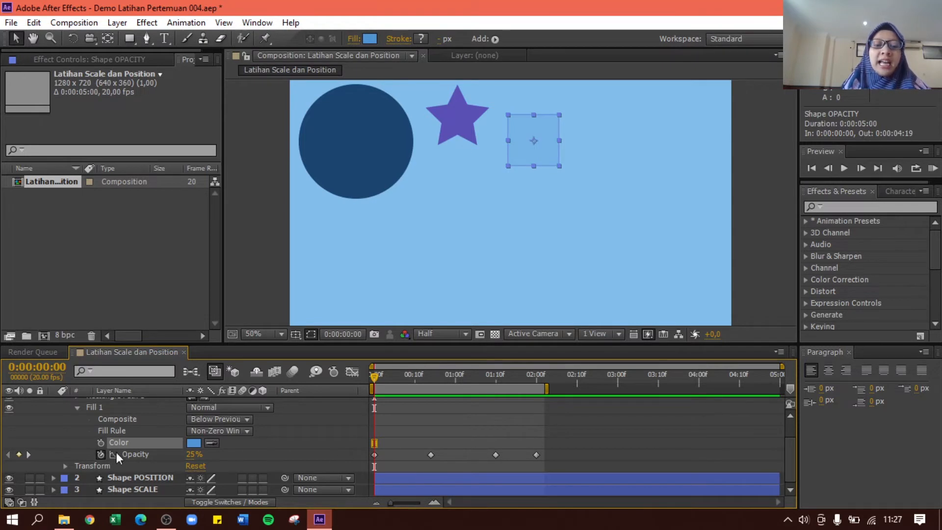
{"action": "left_click", "coordinate": [101, 442]}
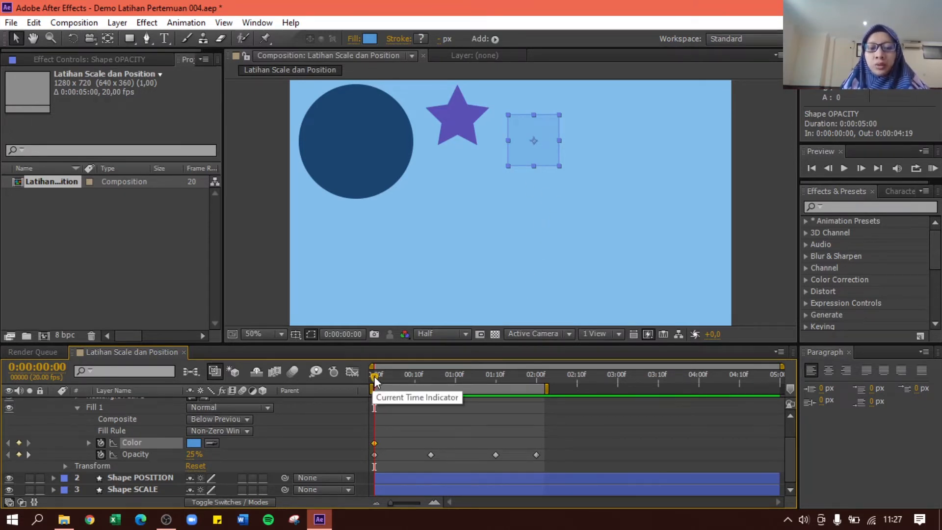
Step: Add a colour keyframe at 0:00:00:14 with the square's fill set to green 2FB762
{"action": "left_click_drag", "start_coordinate": [376, 382], "coordinate": [430, 372]}
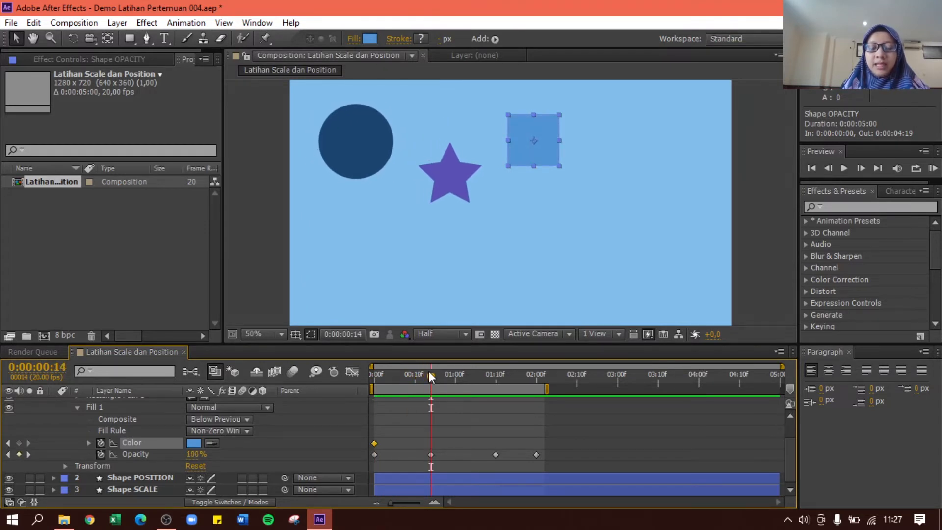
{"action": "left_click", "coordinate": [193, 442]}
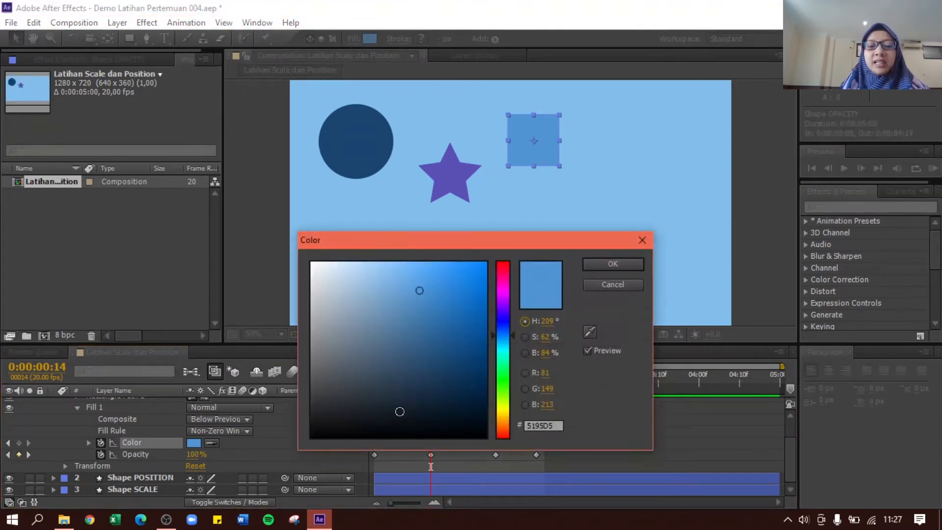
{"action": "left_click", "coordinate": [504, 367]}
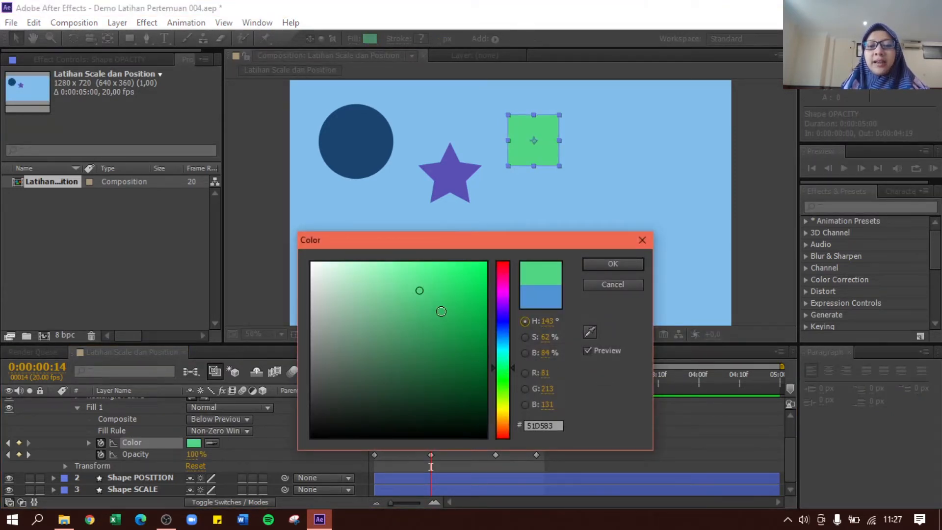
{"action": "left_click", "coordinate": [441, 311]}
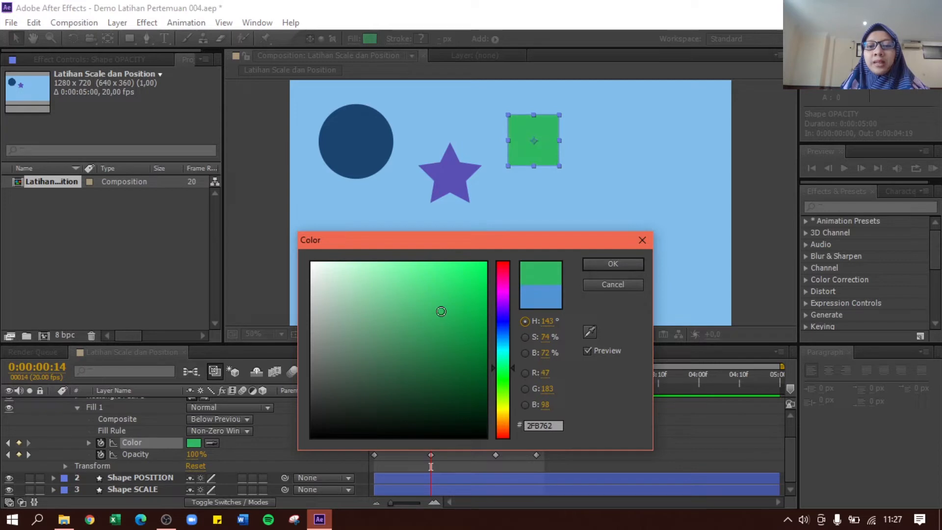
{"action": "left_click", "coordinate": [607, 266]}
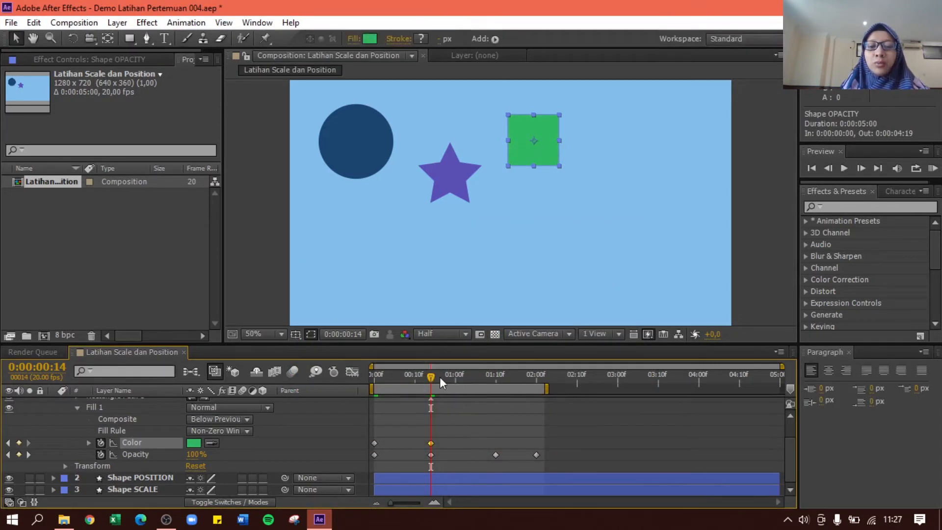
Step: Add a colour keyframe at 0:00:01:10 with the square's fill set to a bright pinkish red
{"action": "left_click_drag", "start_coordinate": [436, 376], "coordinate": [500, 375]}
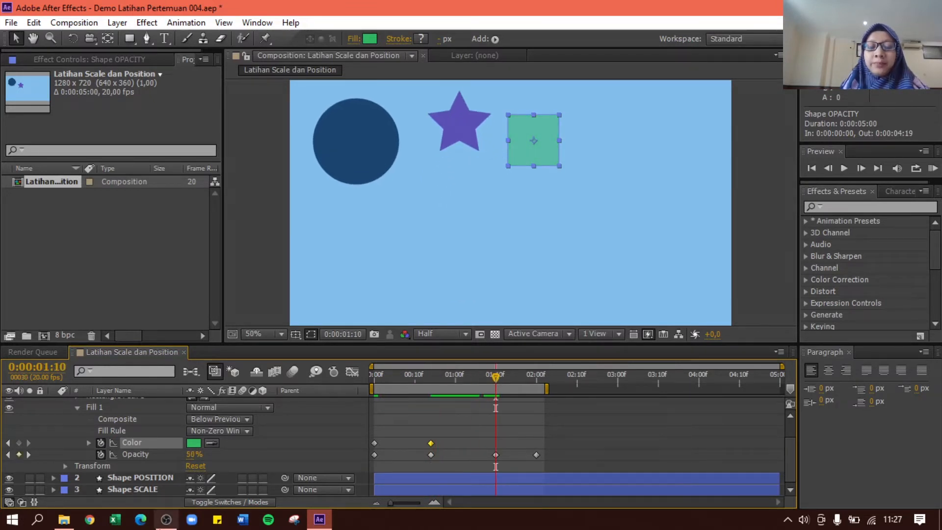
{"action": "left_click", "coordinate": [193, 443]}
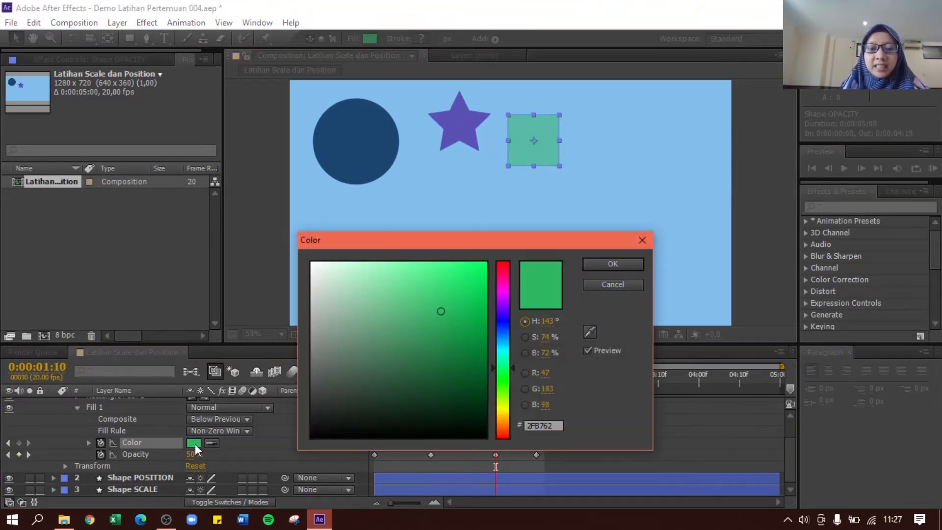
{"action": "left_click", "coordinate": [502, 277]}
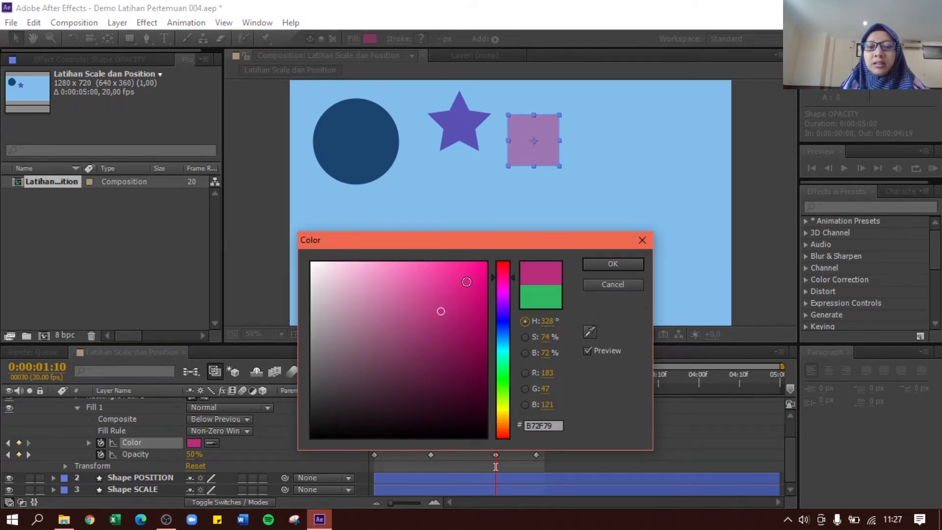
{"action": "left_click", "coordinate": [501, 270]}
{"action": "left_click", "coordinate": [462, 277]}
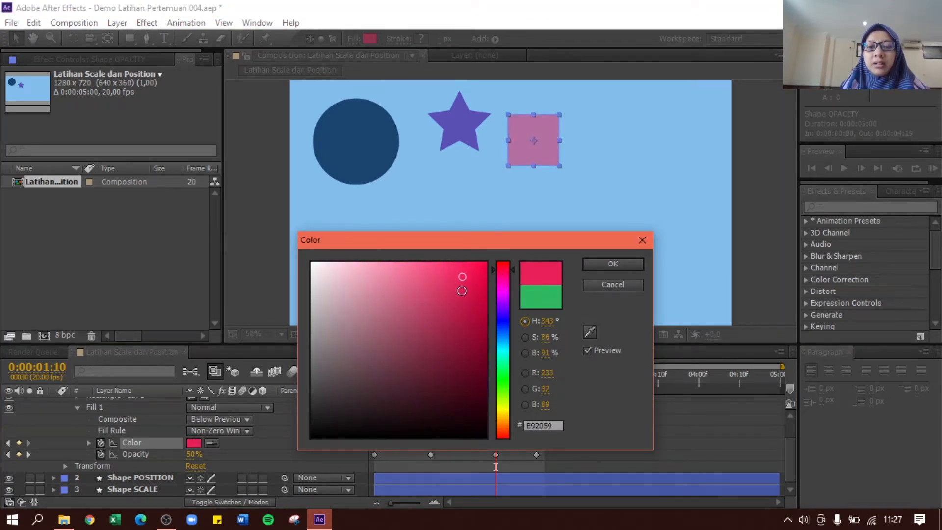
{"action": "left_click", "coordinate": [461, 291]}
{"action": "left_click", "coordinate": [476, 274]}
{"action": "left_click", "coordinate": [468, 270]}
{"action": "left_click", "coordinate": [613, 265]}
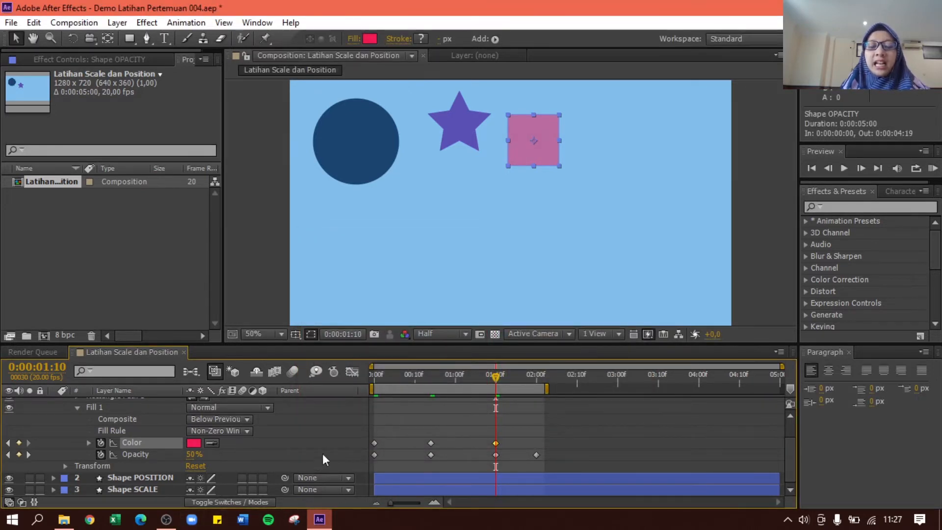
Step: Try pasting a copy of the first colour keyframe at 0:00:01:10 and undo the paste
{"action": "mouse_move", "coordinate": [376, 440]}
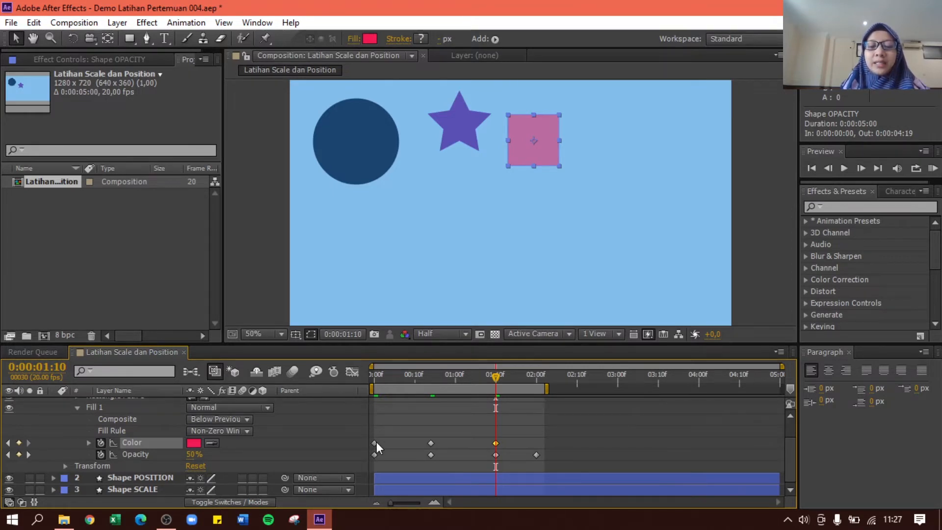
{"action": "left_click", "coordinate": [375, 443]}
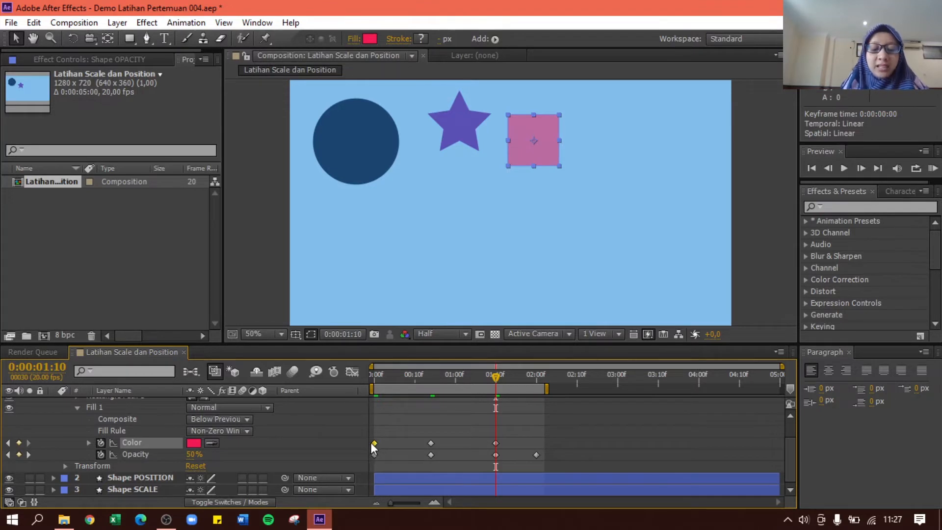
{"action": "key", "text": "ctrl+c"}
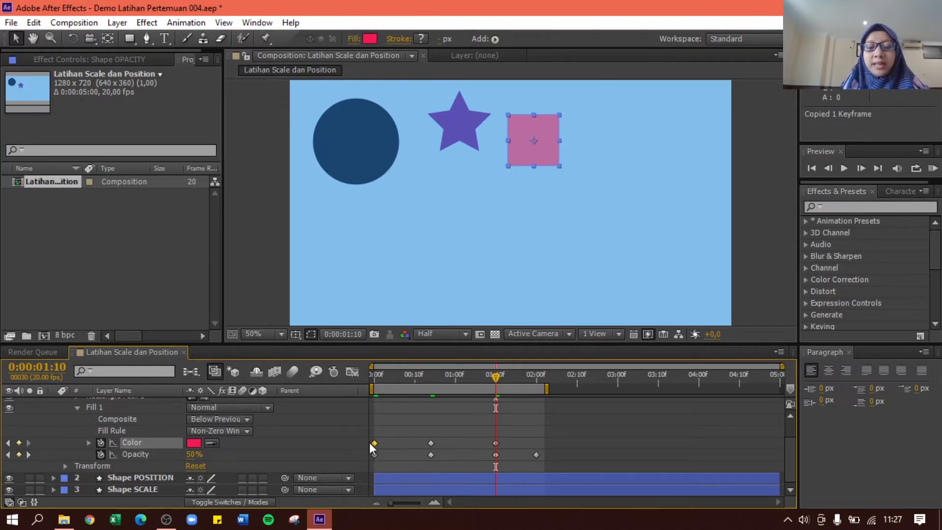
{"action": "key", "text": "ctrl+v"}
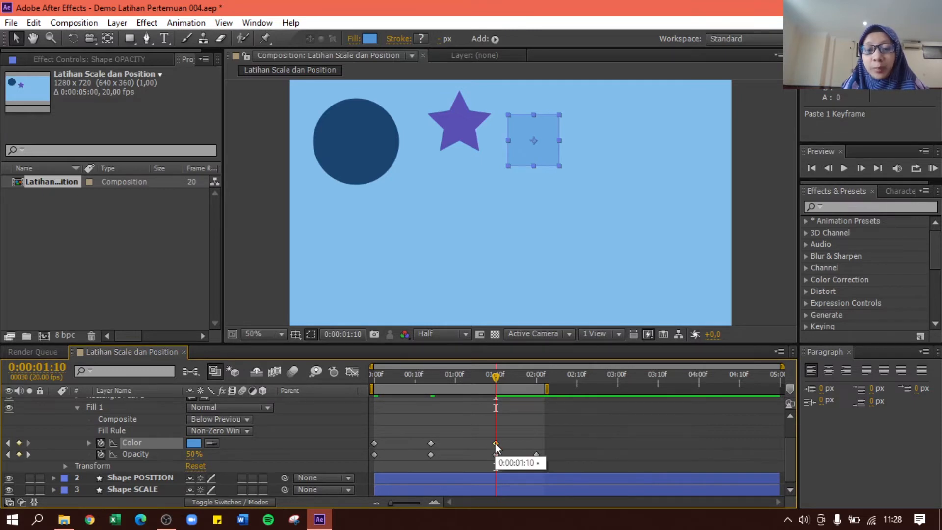
{"action": "left_click", "coordinate": [374, 443]}
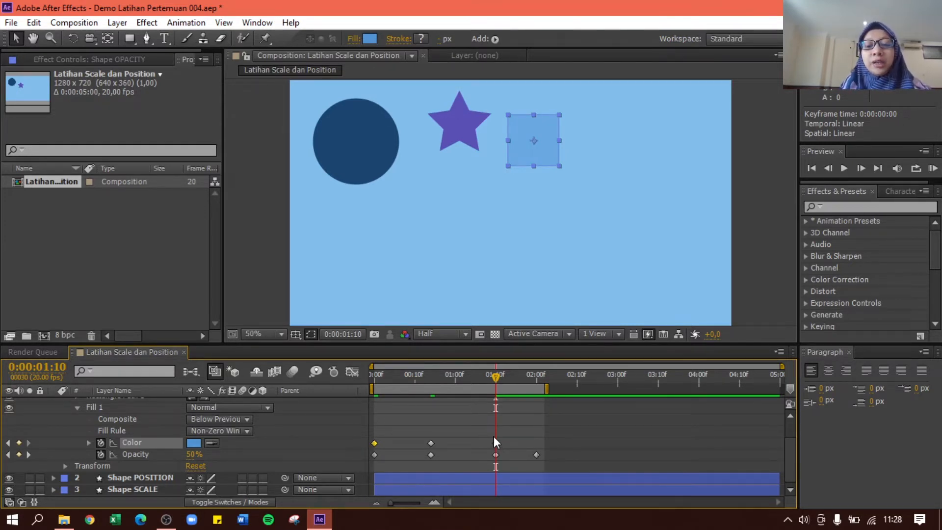
{"action": "left_click", "coordinate": [440, 489]}
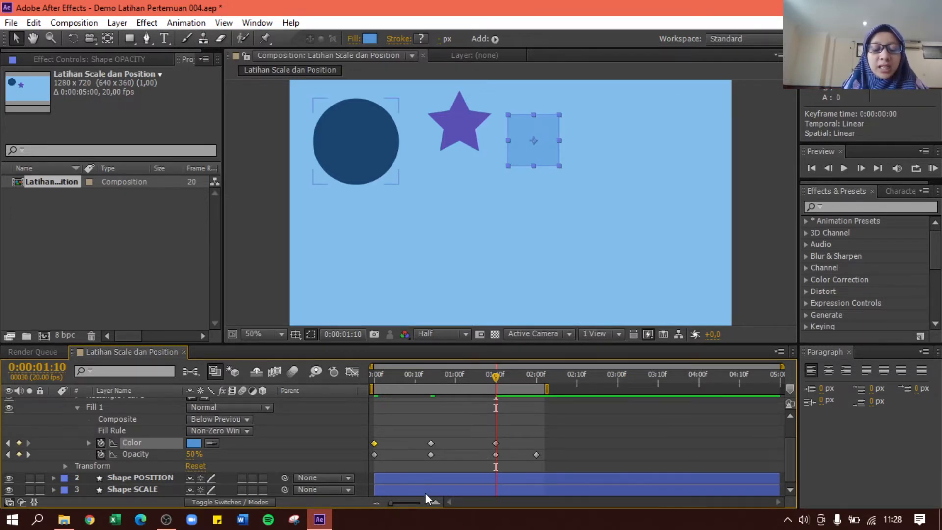
{"action": "key", "text": "ctrl+z"}
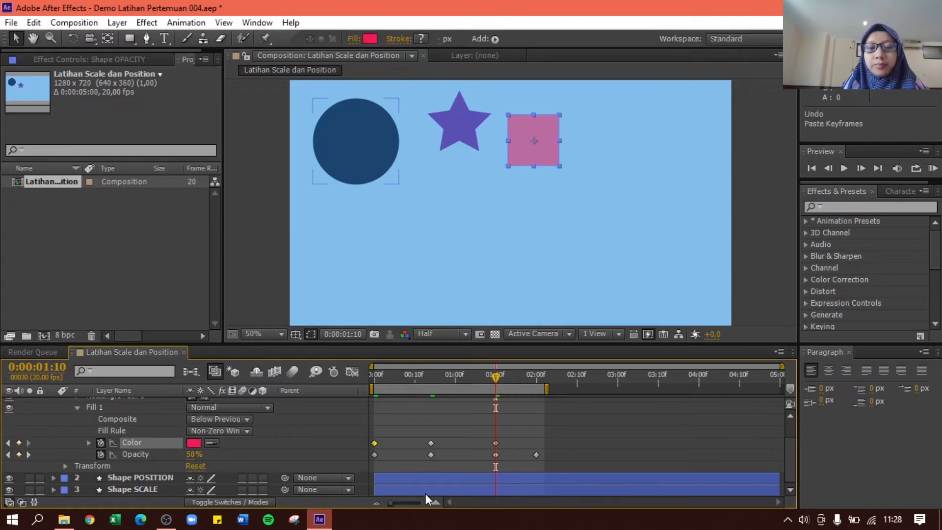
Step: Copy the first Fill 1 colour keyframe to 0:00:02:00
{"action": "left_click", "coordinate": [523, 270]}
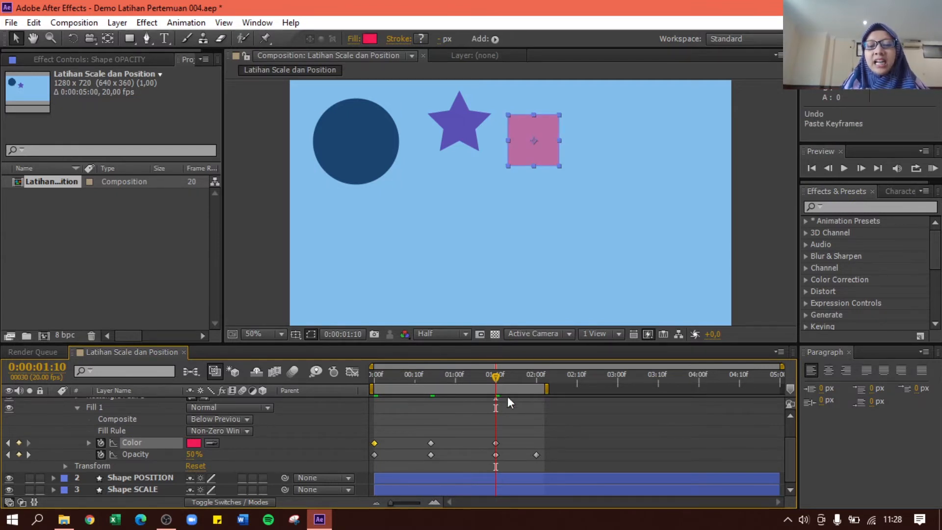
{"action": "left_click_drag", "start_coordinate": [496, 377], "coordinate": [537, 378]}
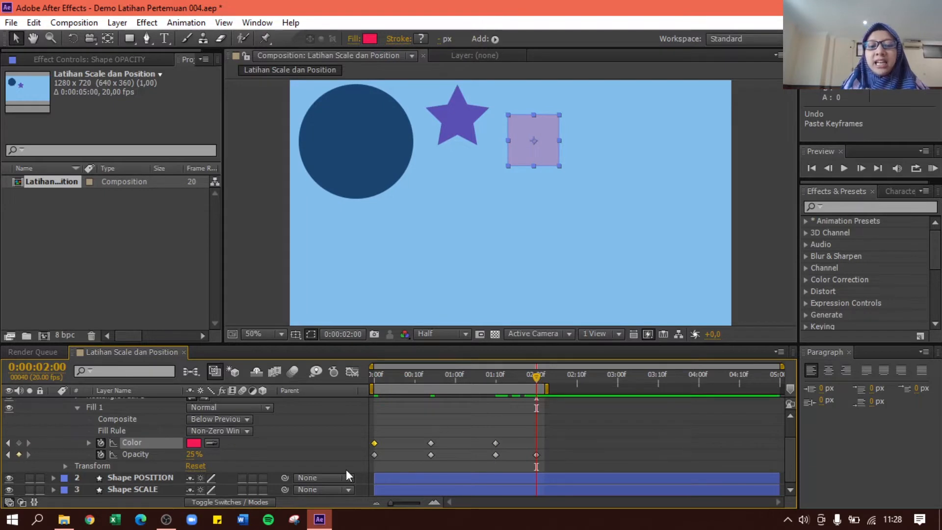
{"action": "left_click", "coordinate": [373, 442]}
{"action": "key", "text": "ctrl+c"}
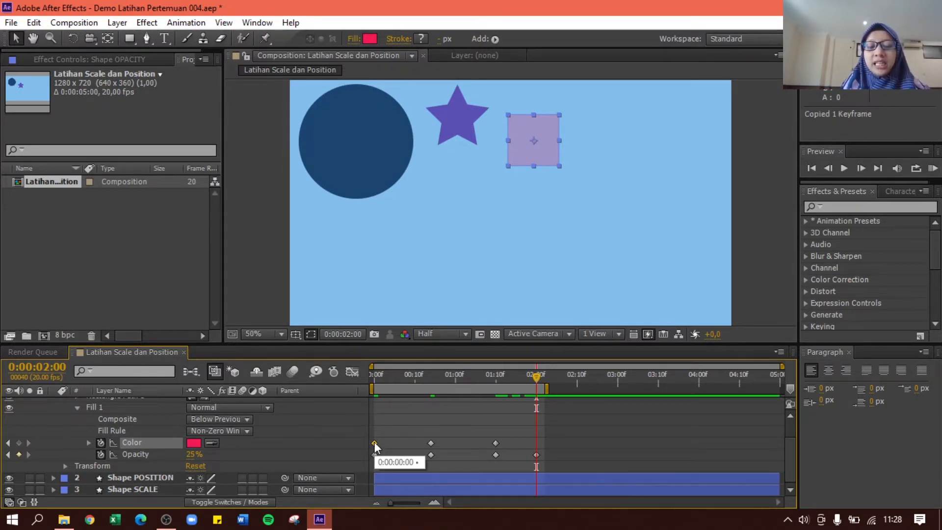
{"action": "key", "text": "ctrl+v"}
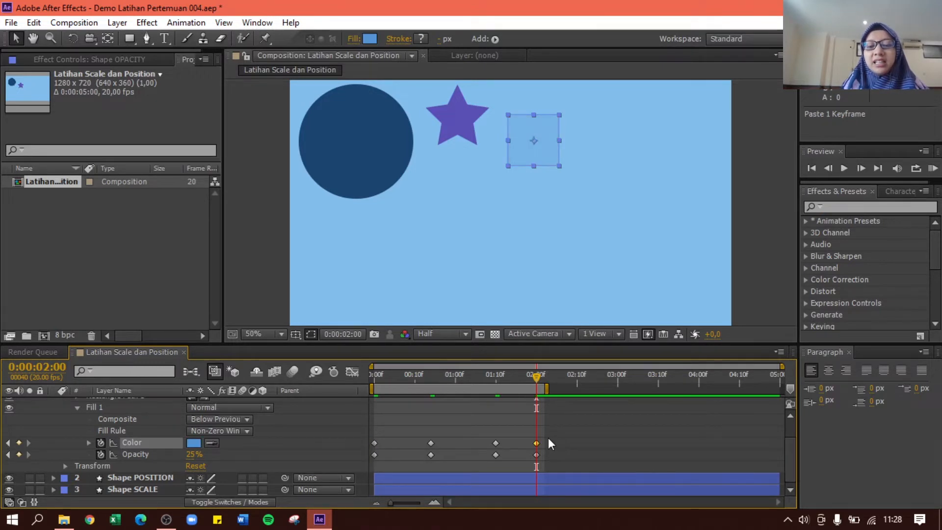
{"action": "left_click", "coordinate": [513, 443]}
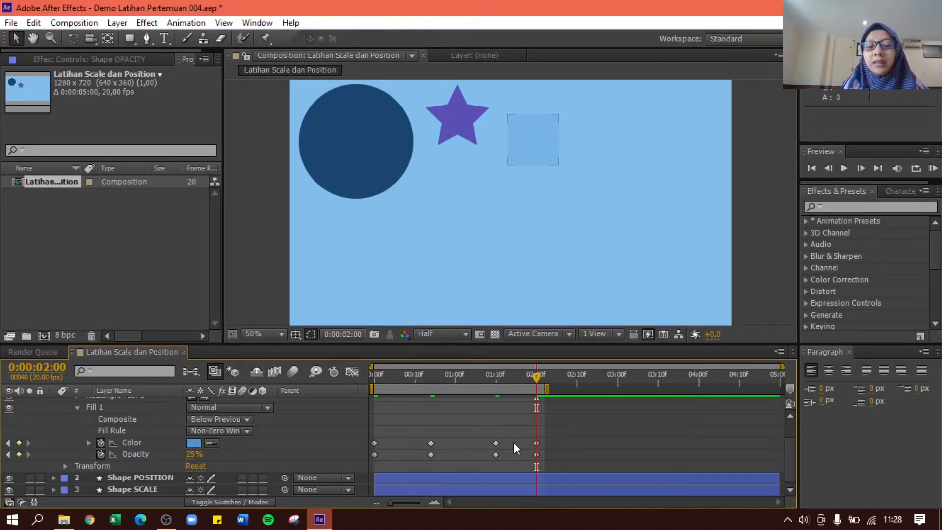
Step: Try an extra colour keyframe at 0:00:01:16 with a dark orange-red fill and delete it
{"action": "mouse_move", "coordinate": [536, 376]}
{"action": "left_mouse_down"}
{"action": "mouse_move", "coordinate": [496, 379]}
{"action": "mouse_move", "coordinate": [519, 378]}
{"action": "left_mouse_up"}
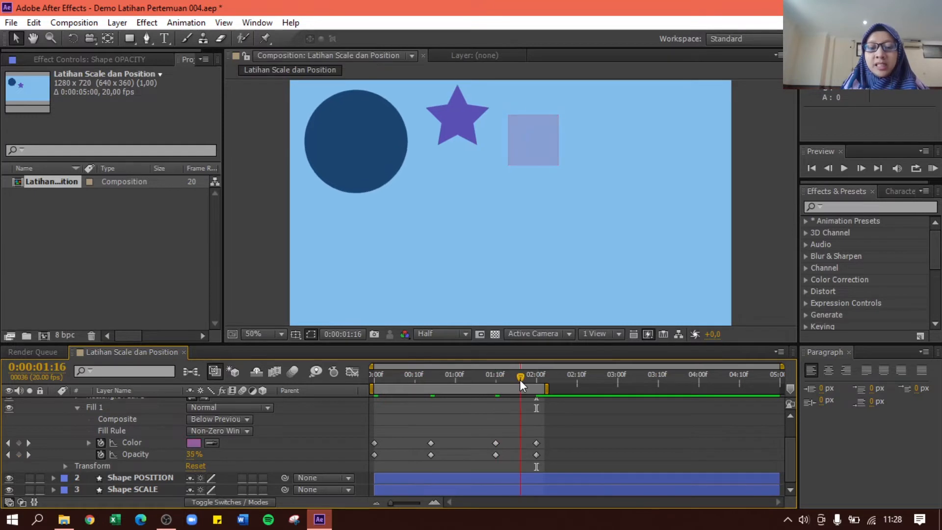
{"action": "left_click", "coordinate": [194, 443]}
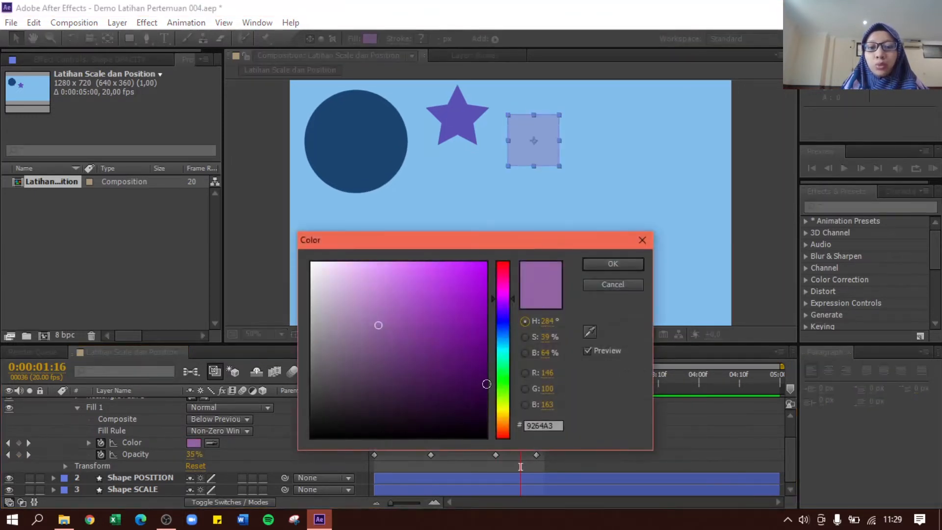
{"action": "left_click", "coordinate": [502, 432]}
{"action": "left_click_drag", "start_coordinate": [480, 381], "coordinate": [464, 315]}
{"action": "left_click", "coordinate": [587, 265]}
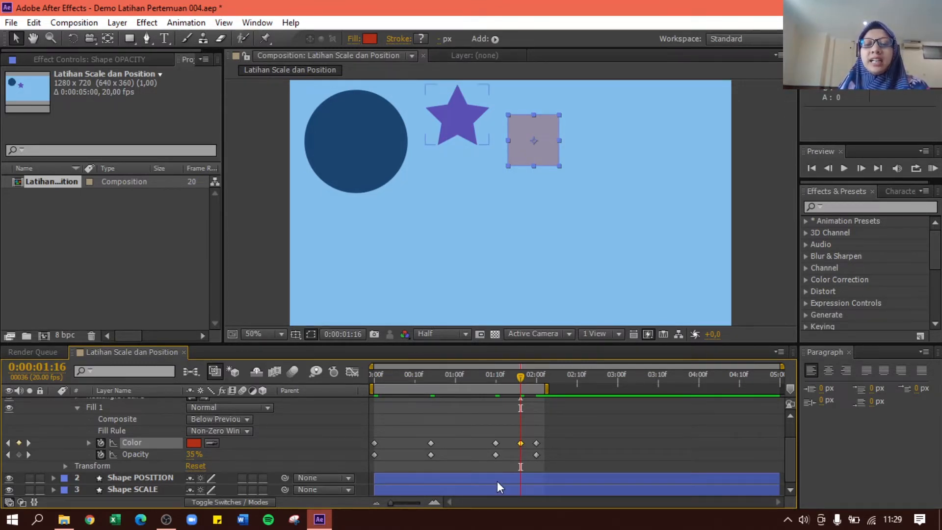
{"action": "key", "text": "Delete"}
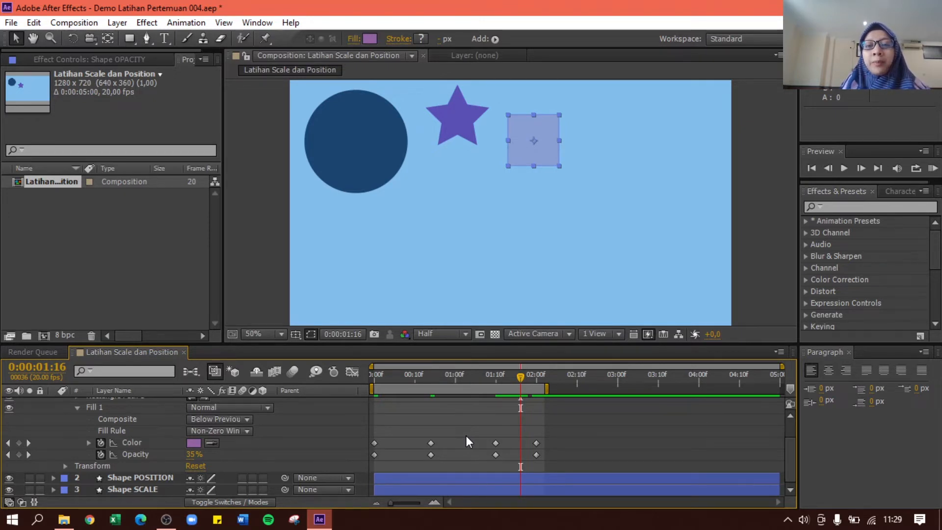
Step: Preview the animation of all three shapes and collapse the Shape OPACITY layer
{"action": "key", "text": "space"}
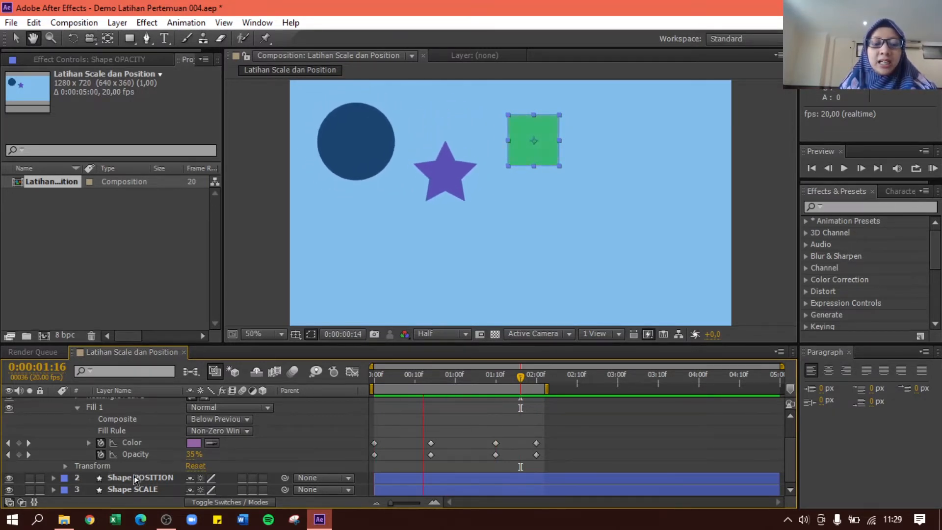
{"action": "key", "text": "space"}
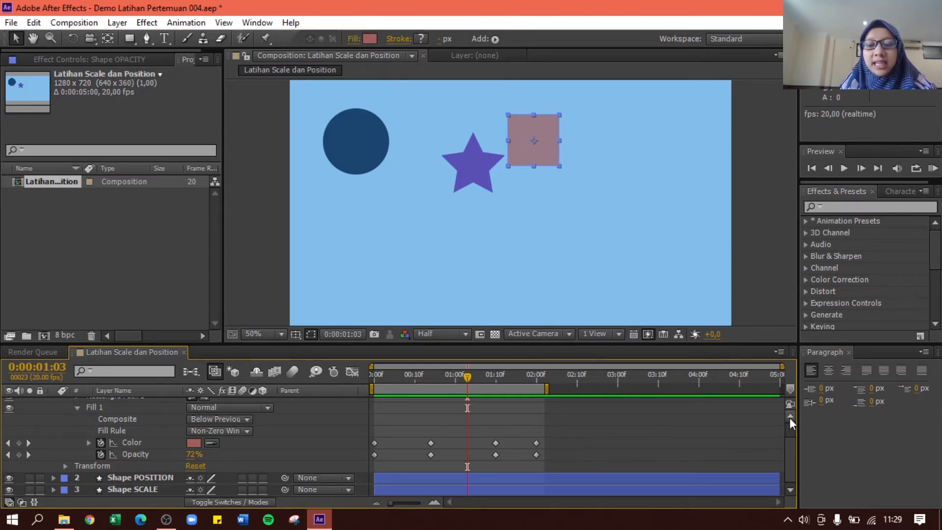
{"action": "scroll", "coordinate": [789, 416], "scroll_direction": "up", "scroll_amount": 3}
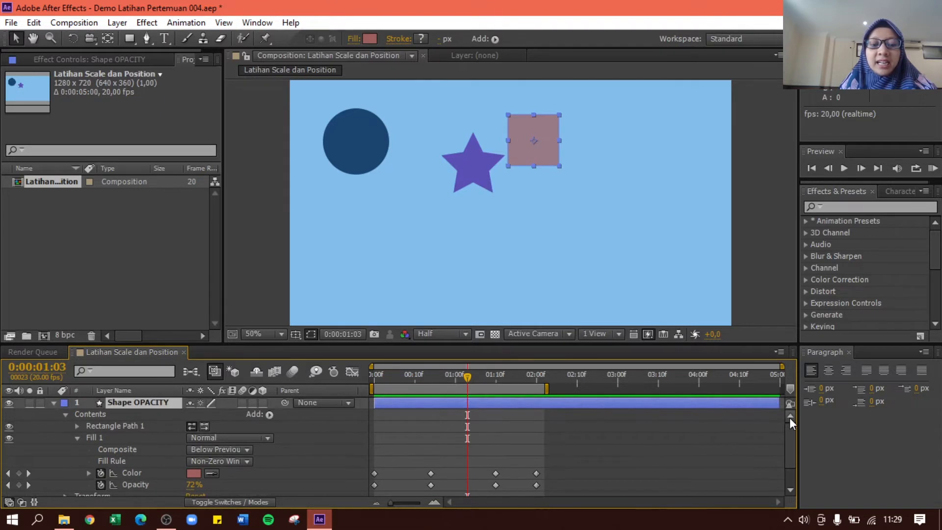
{"action": "left_click", "coordinate": [52, 403]}
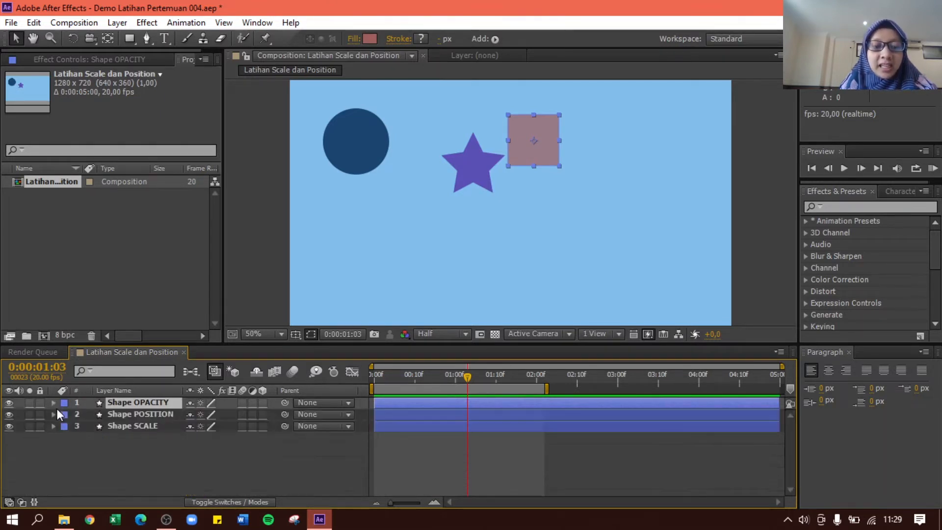
Step: Expand the Shape SCALE layer to its Transform properties and scrub through the circle's scale animation
{"action": "left_click", "coordinate": [119, 415]}
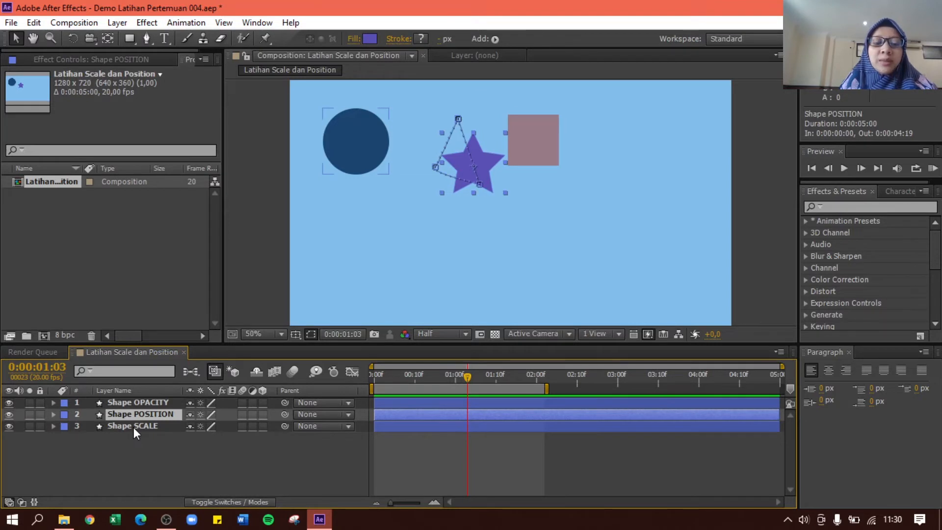
{"action": "left_click", "coordinate": [134, 428]}
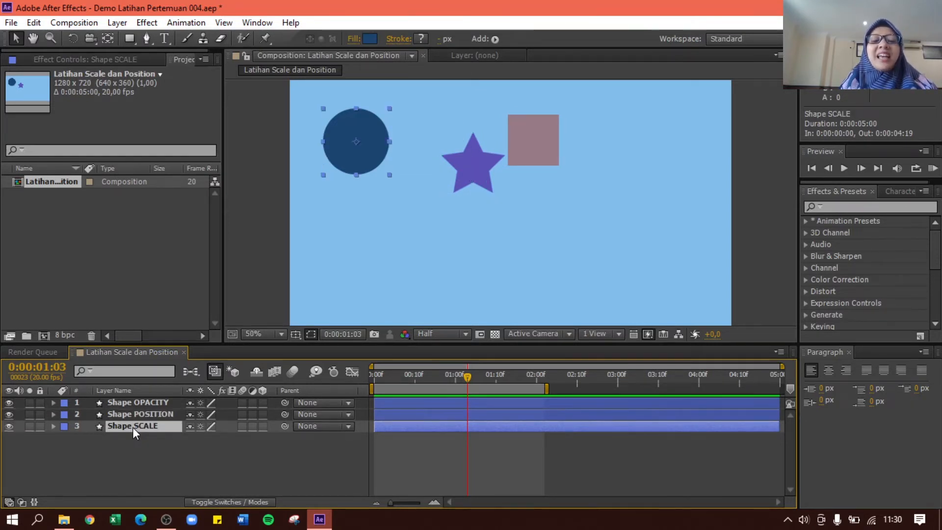
{"action": "left_click", "coordinate": [53, 426]}
{"action": "scroll", "coordinate": [51, 426], "scroll_direction": "down", "scroll_amount": 1}
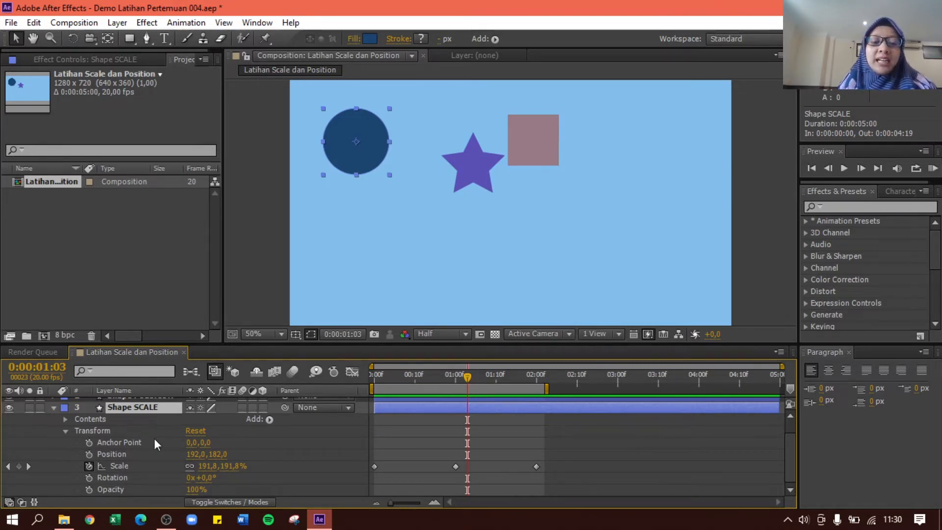
{"action": "left_click", "coordinate": [376, 374]}
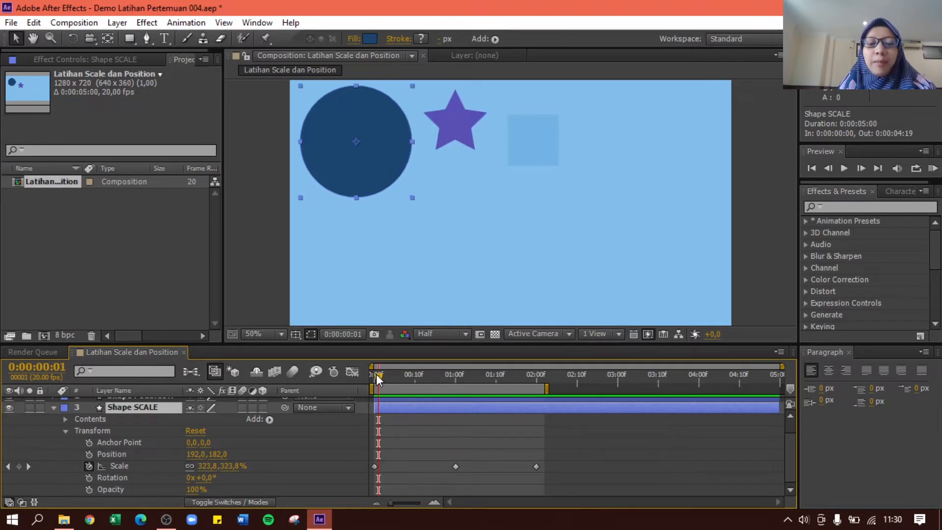
{"action": "left_click_drag", "start_coordinate": [376, 374], "coordinate": [531, 373]}
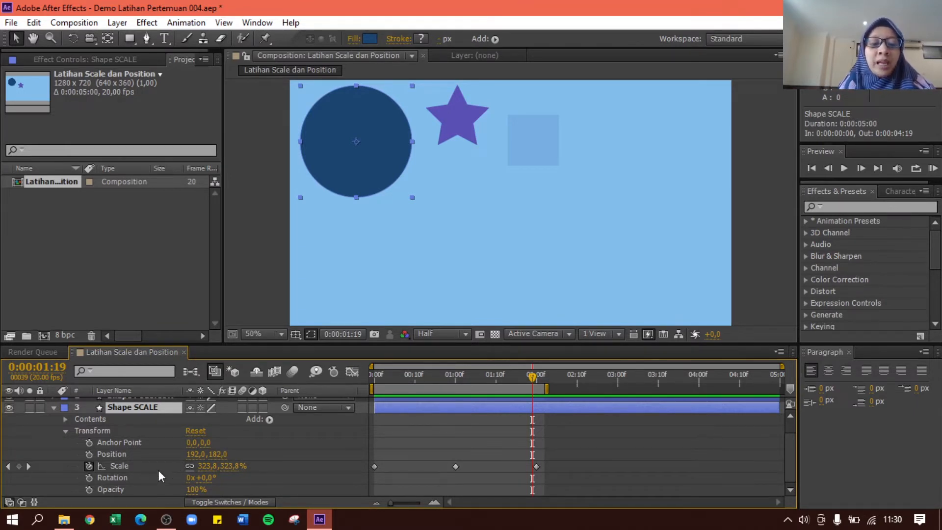
Step: Add a first Rotation keyframe to the Shape SCALE layer at 0:00:00:00
{"action": "left_click", "coordinate": [121, 479]}
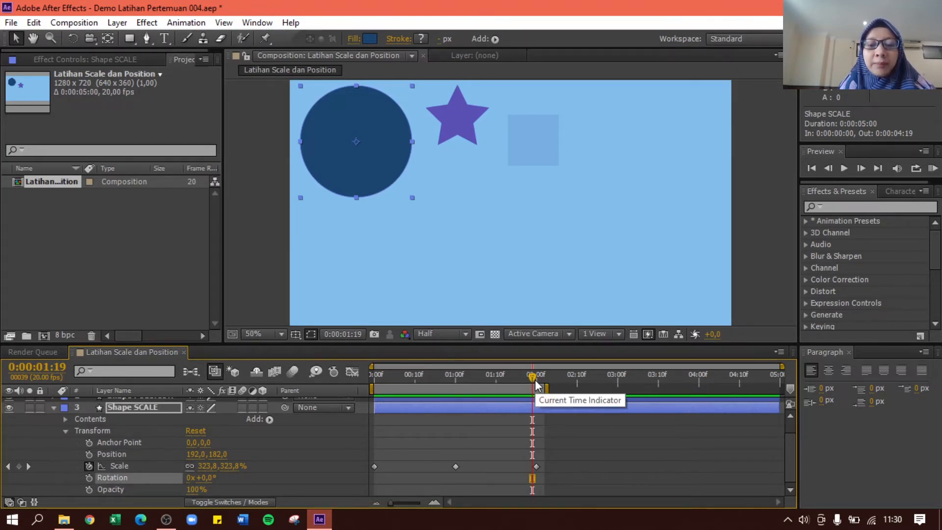
{"action": "left_click_drag", "start_coordinate": [532, 376], "coordinate": [374, 384]}
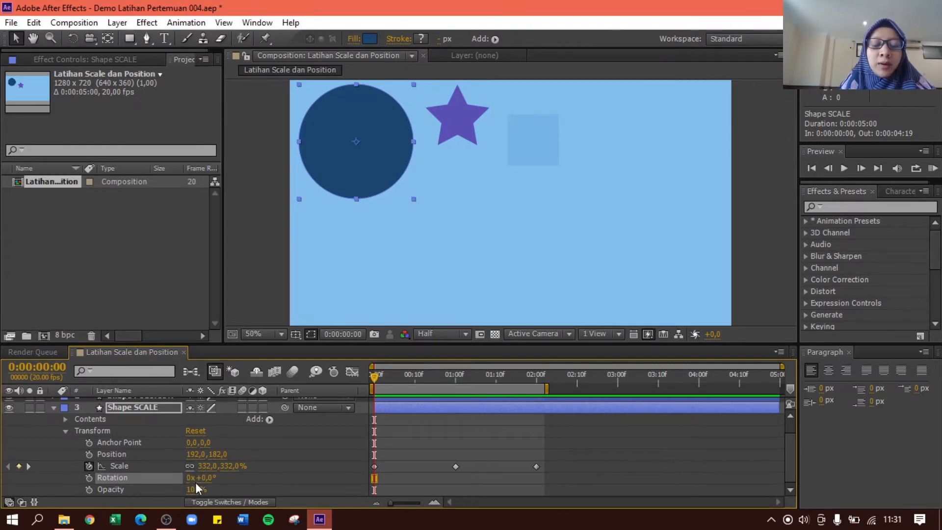
{"action": "left_click", "coordinate": [89, 478]}
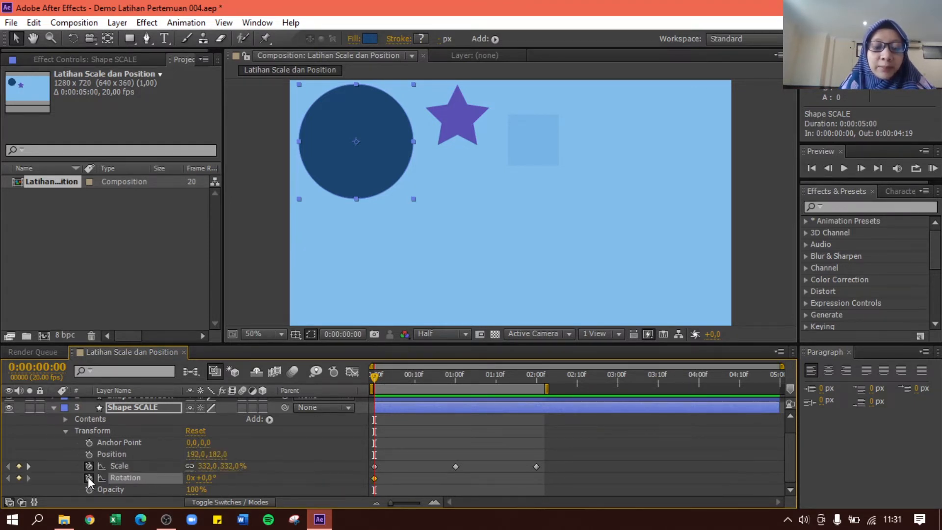
Step: Try whole-turn values of 1x and 2x on the first Rotation keyframe, ending at 1x+0,0°
{"action": "left_click", "coordinate": [192, 478]}
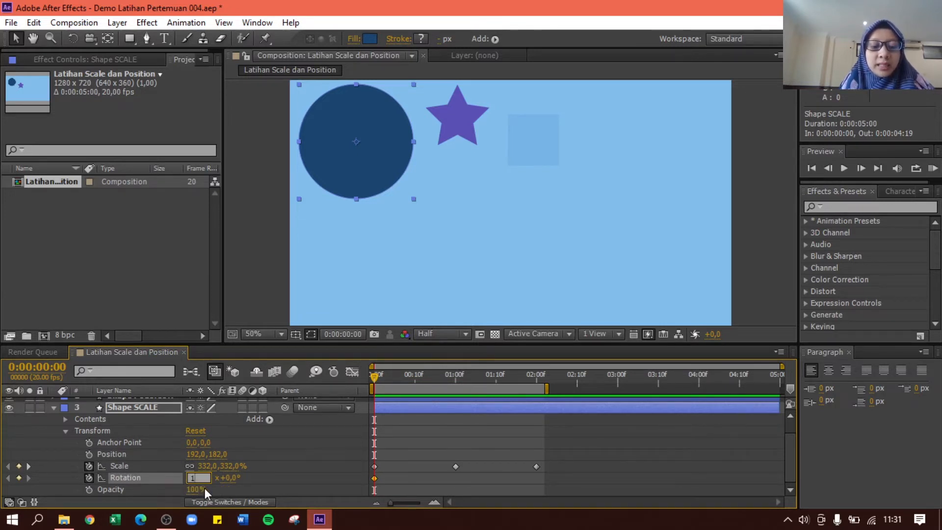
{"action": "type", "text": "1"}
{"action": "key", "text": "Tab"}
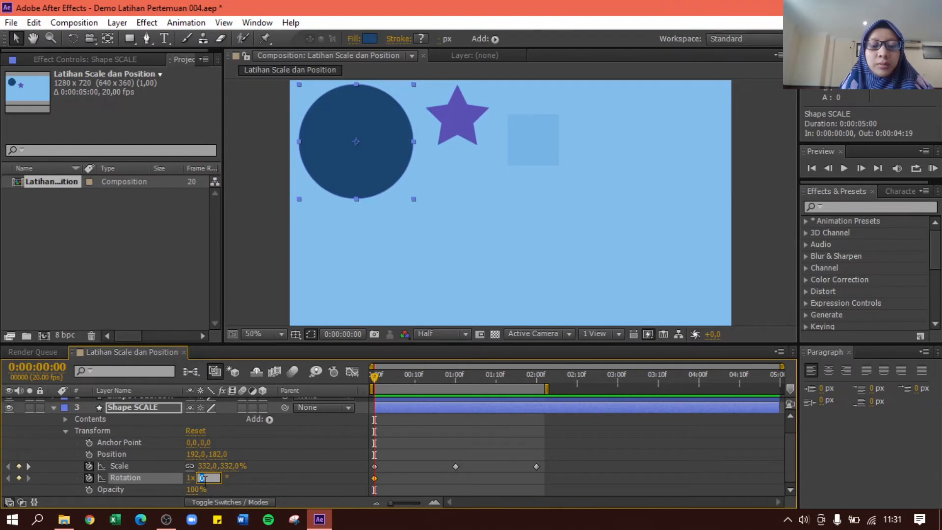
{"action": "left_click", "coordinate": [206, 489]}
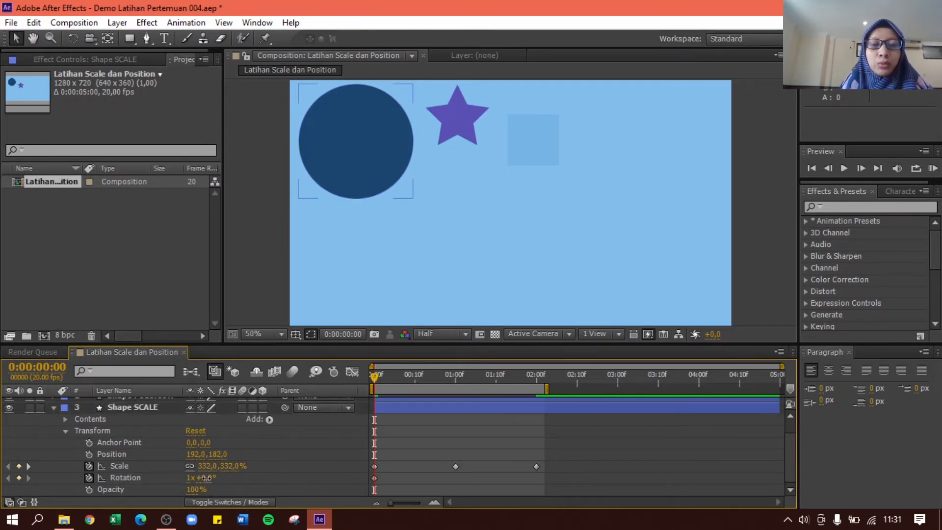
{"action": "left_click_drag", "start_coordinate": [207, 478], "coordinate": [452, 475]}
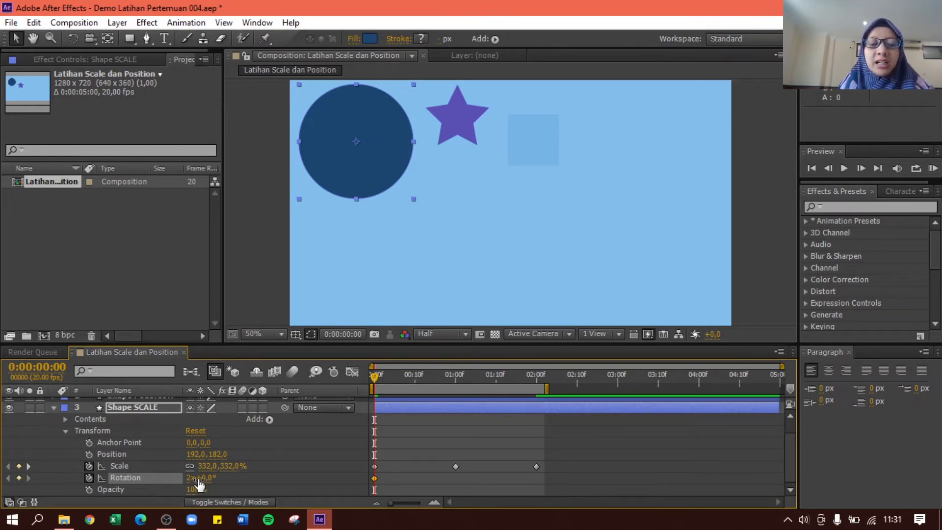
{"action": "left_click", "coordinate": [191, 478]}
{"action": "type", "text": "1"}
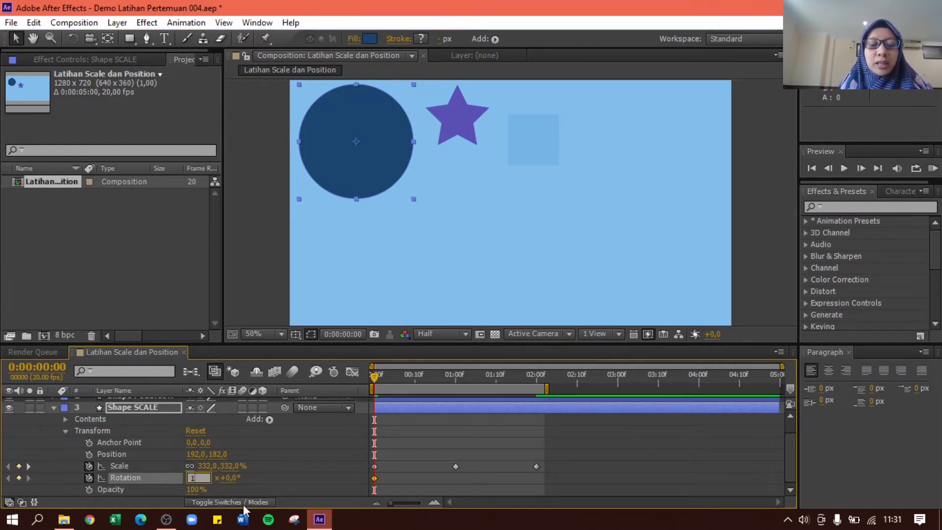
{"action": "key", "text": "Return"}
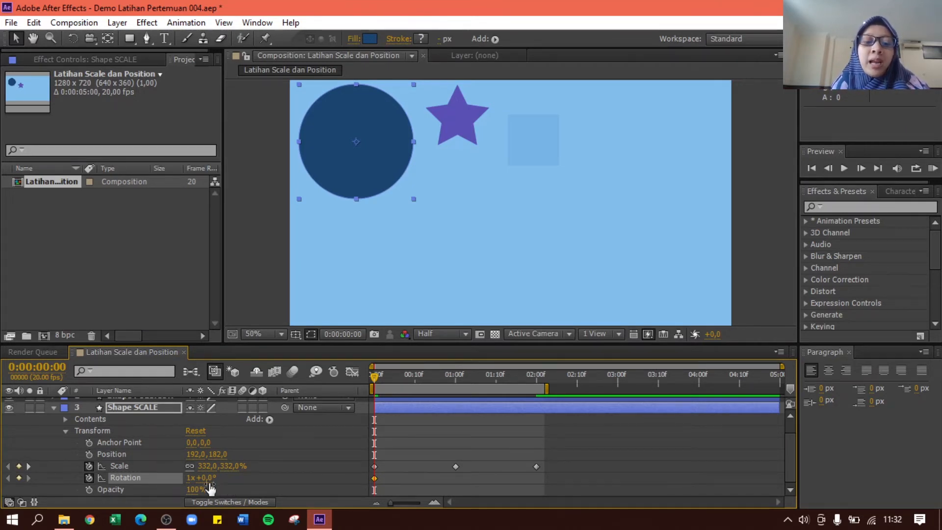
Step: Set the circle's Rotation to 0x+45,0° on the keyframe at 0:00:00:00
{"action": "left_click", "coordinate": [190, 477]}
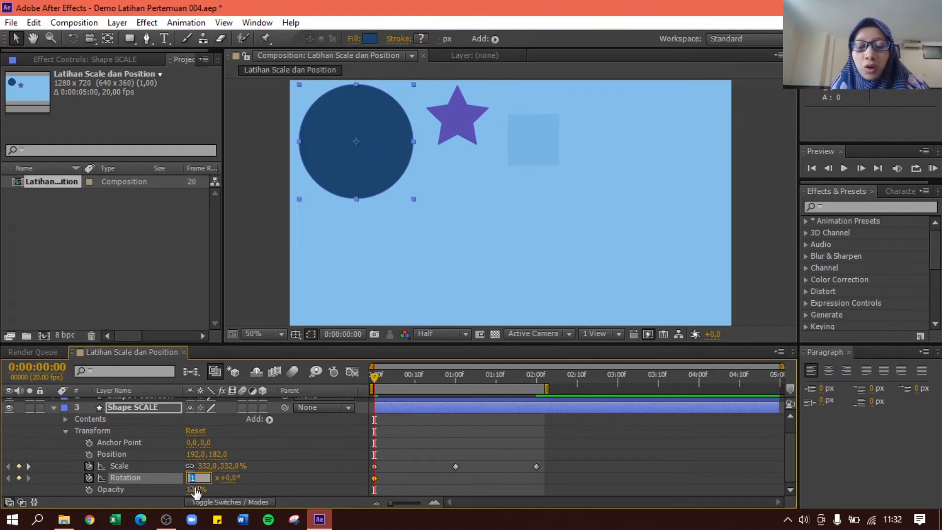
{"action": "type", "text": "0"}
{"action": "left_click", "coordinate": [230, 478]}
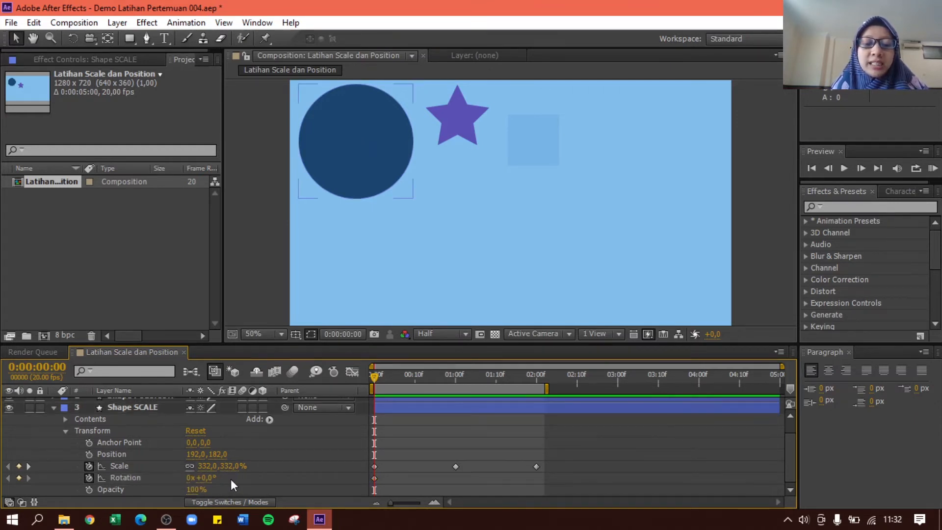
{"action": "type", "text": "45"}
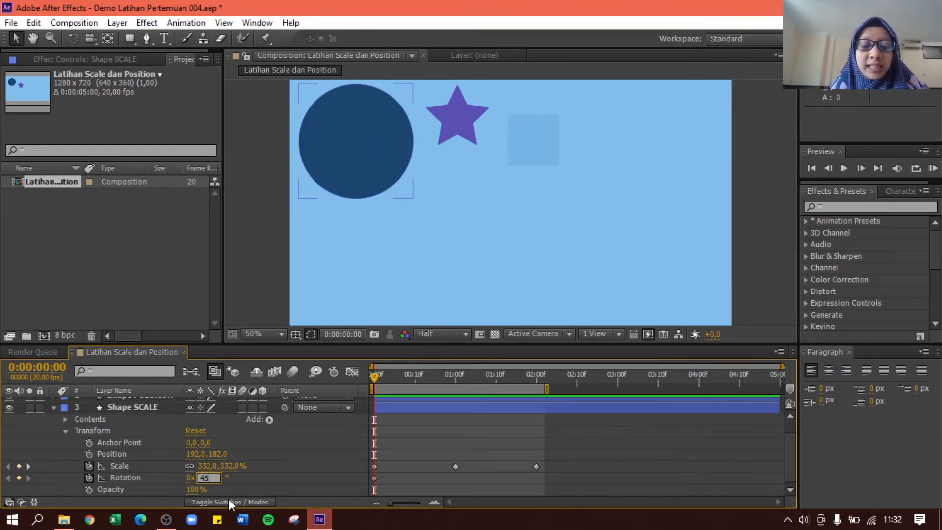
{"action": "key", "text": "Tab"}
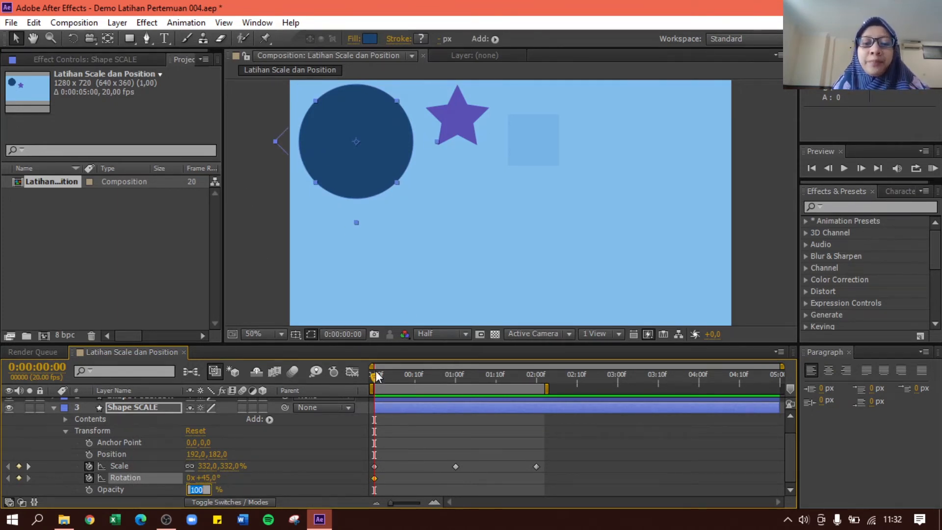
Step: Add a Rotation keyframe of 0x+0,0° to the Shape SCALE layer at 0:00:01:00
{"action": "left_click_drag", "start_coordinate": [375, 376], "coordinate": [455, 373]}
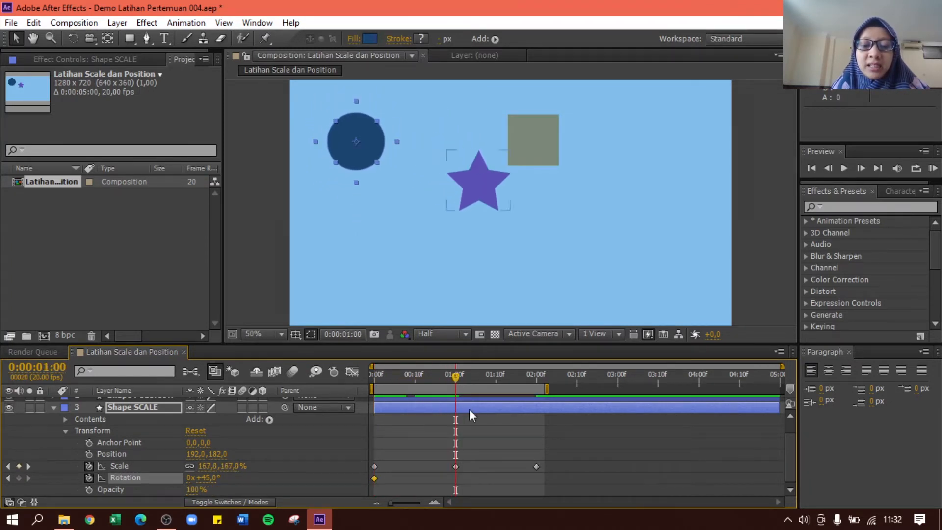
{"action": "left_click", "coordinate": [455, 475]}
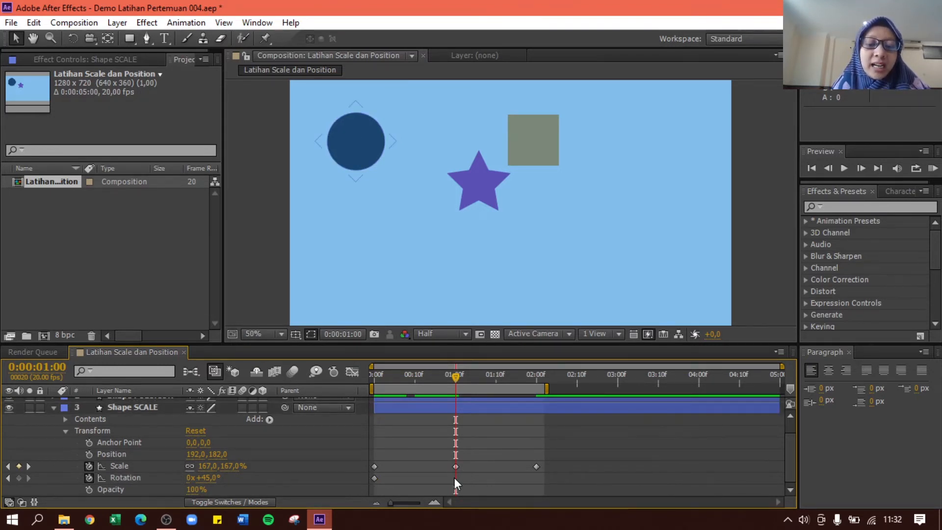
{"action": "left_click", "coordinate": [205, 477]}
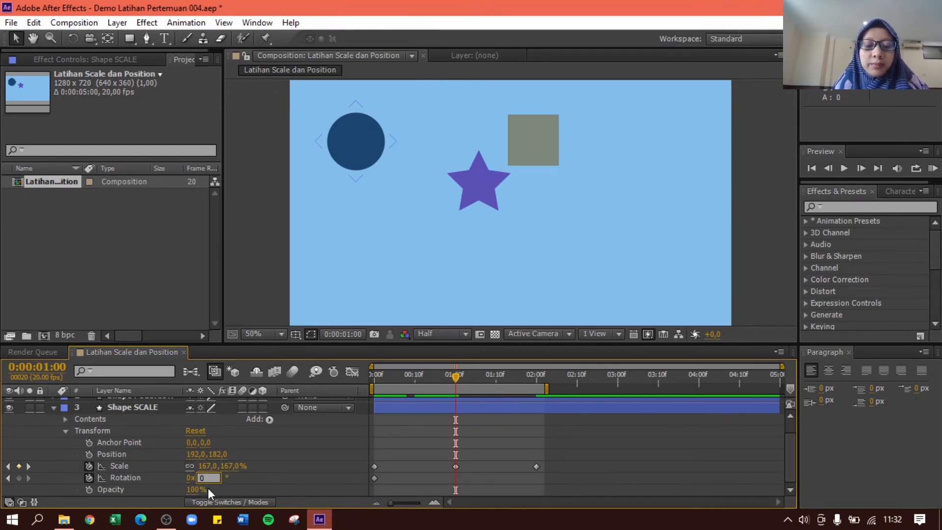
{"action": "key", "text": "Tab"}
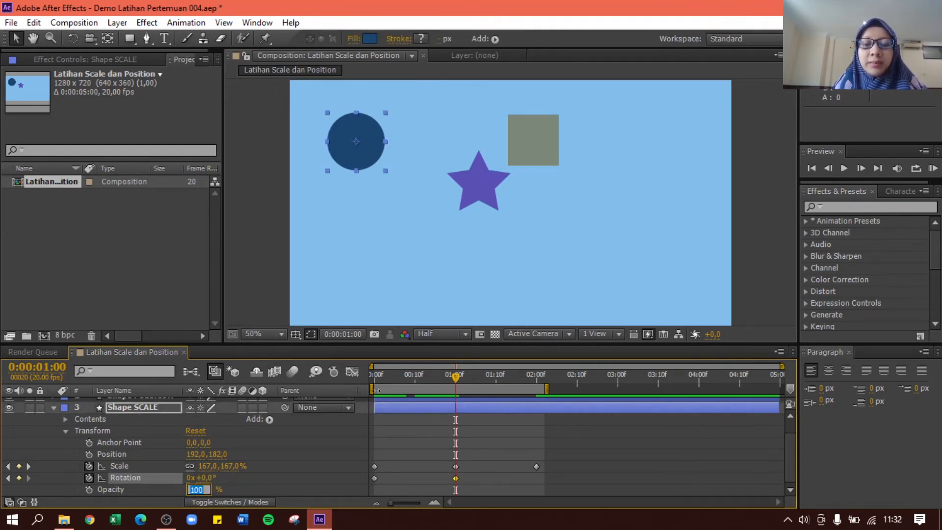
Step: Preview the circle's rotation animation from the start of the timeline
{"action": "left_click", "coordinate": [375, 375]}
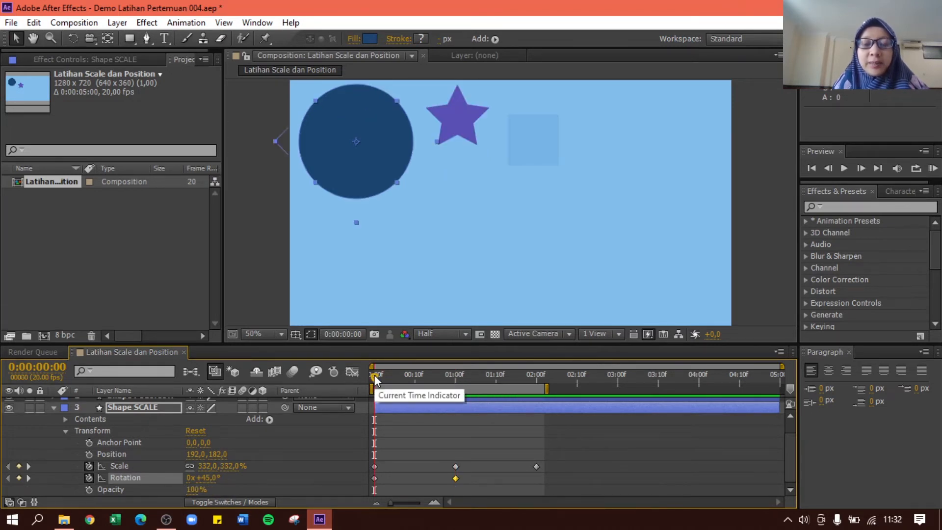
{"action": "key", "text": "space"}
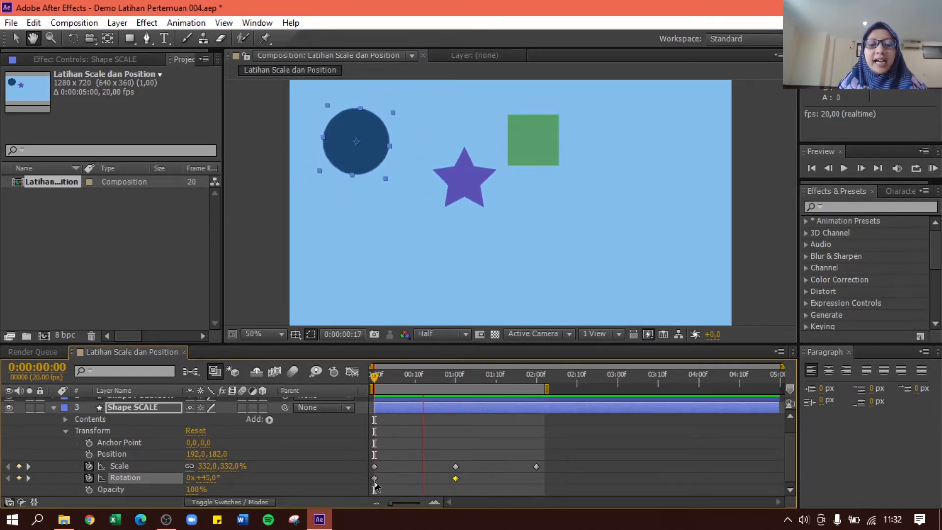
{"action": "key", "text": "space"}
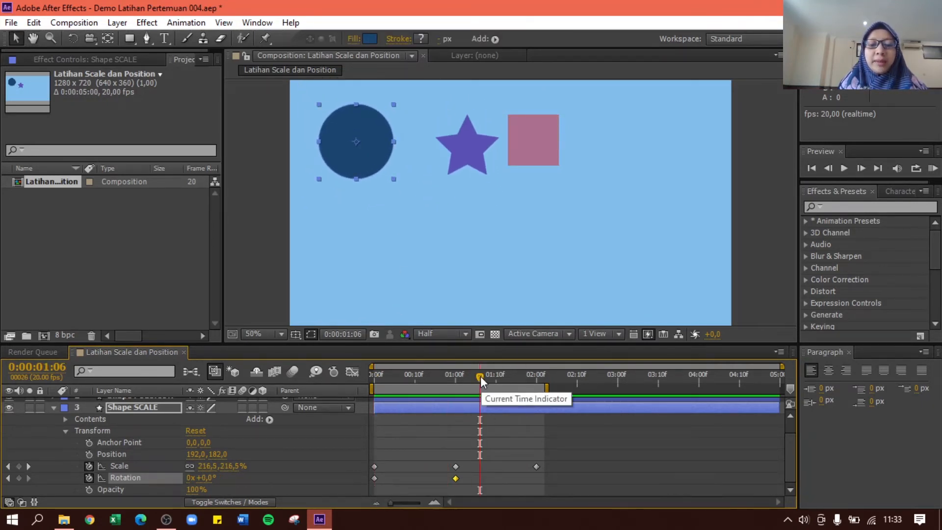
Step: Add one full turn to the first Rotation keyframe, making it 1x+45,0°, and preview the animation
{"action": "left_click_drag", "start_coordinate": [481, 375], "coordinate": [370, 379]}
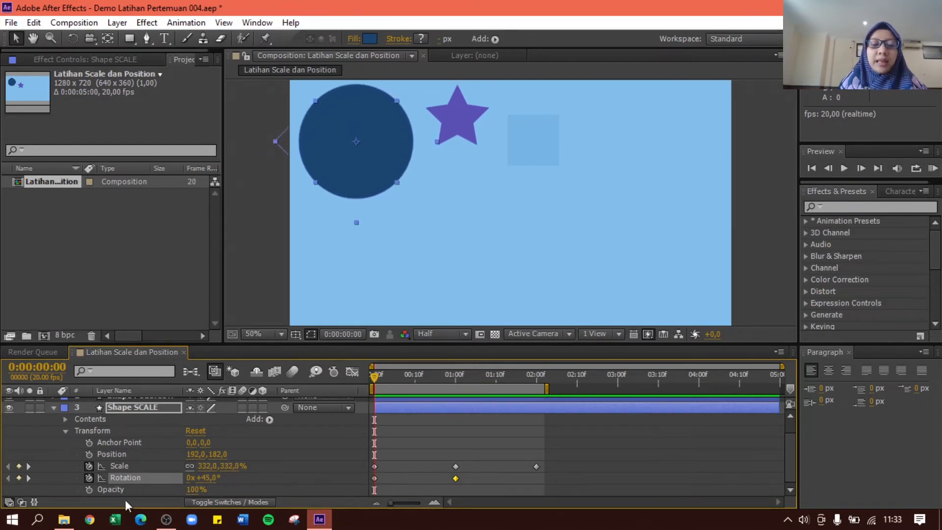
{"action": "left_click", "coordinate": [191, 477]}
{"action": "left_click", "coordinate": [190, 478]}
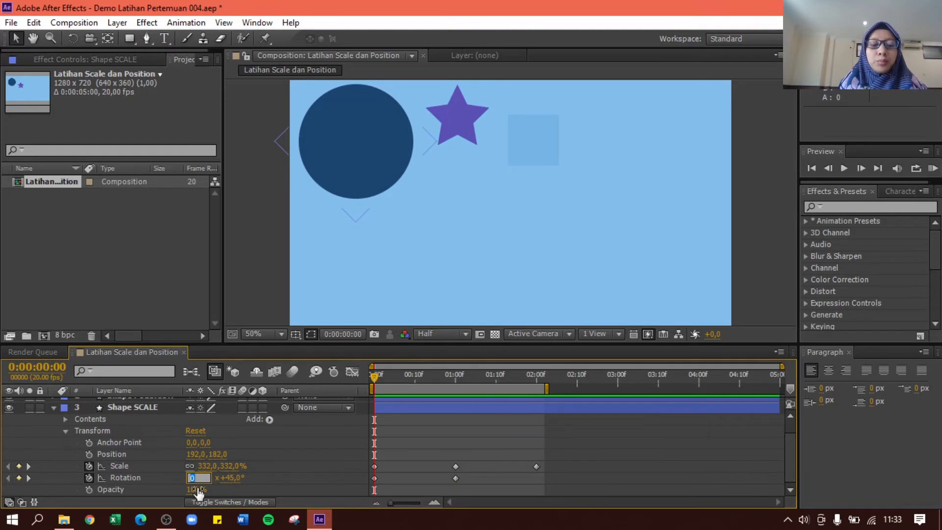
{"action": "type", "text": "1"}
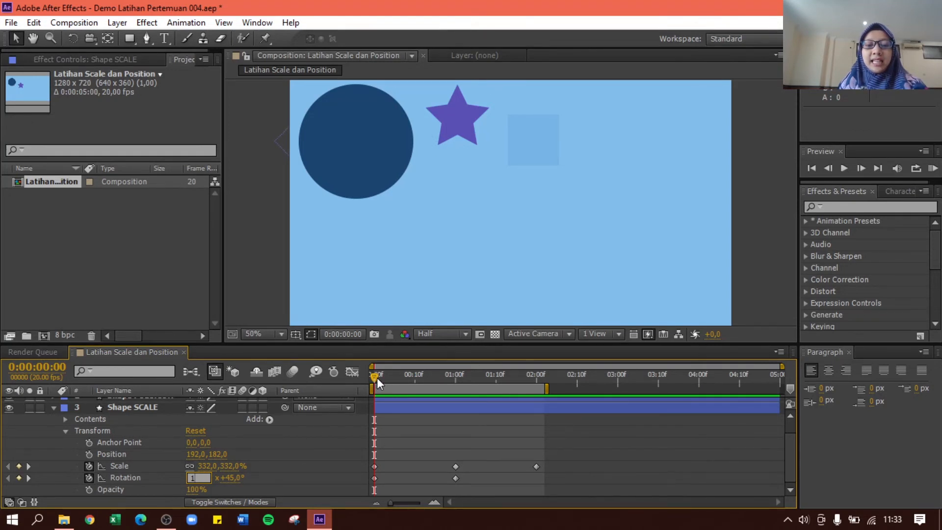
{"action": "key", "text": "Return"}
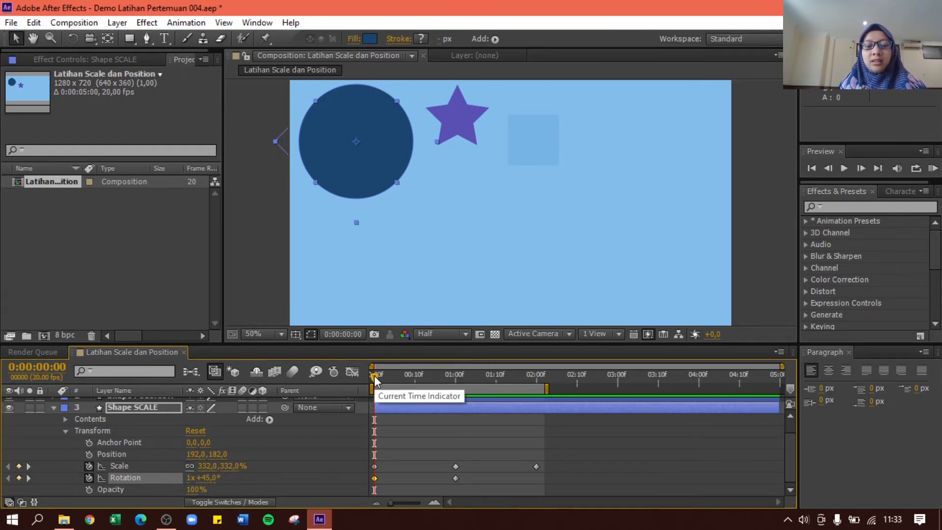
{"action": "key", "text": "space"}
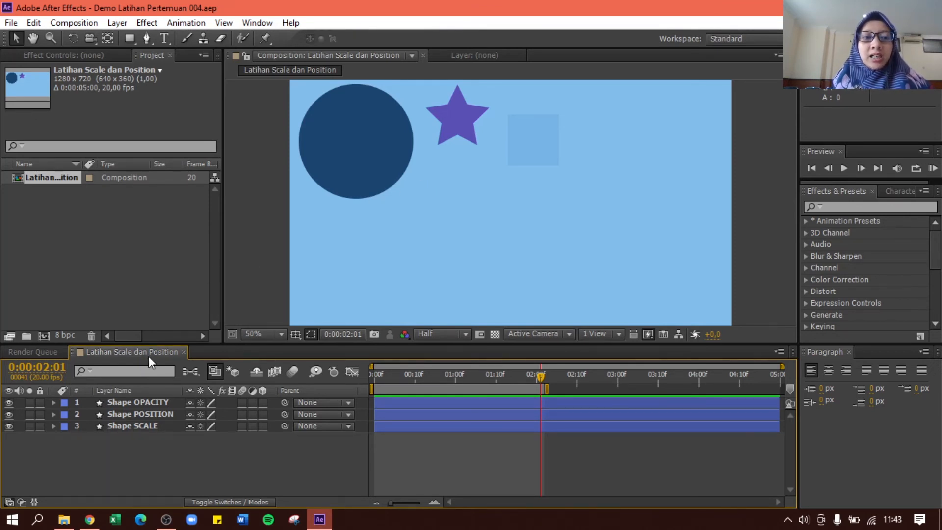
Step: Create a new empty shape layer in the Latihan Scale dan Position composition
{"action": "left_click", "coordinate": [120, 426]}
{"action": "left_click", "coordinate": [120, 450]}
{"action": "right_click", "coordinate": [119, 450]}
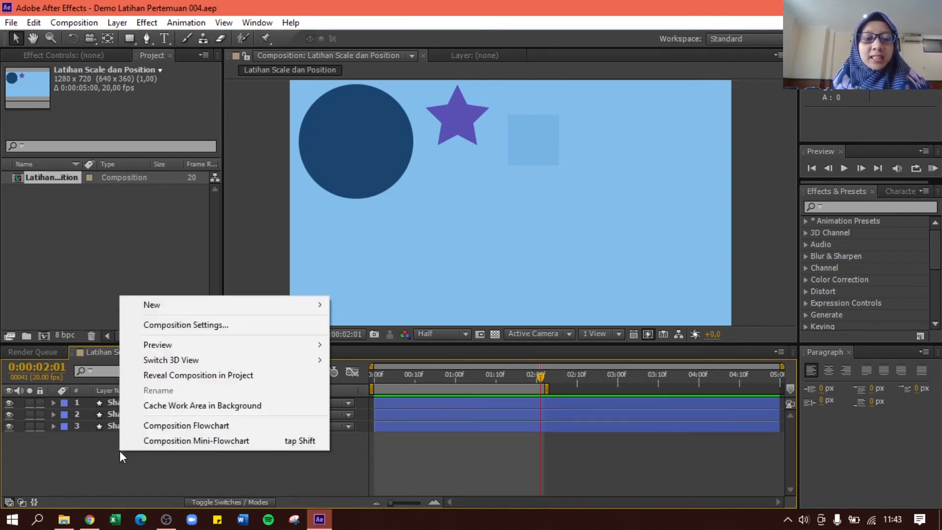
{"action": "mouse_move", "coordinate": [260, 312]}
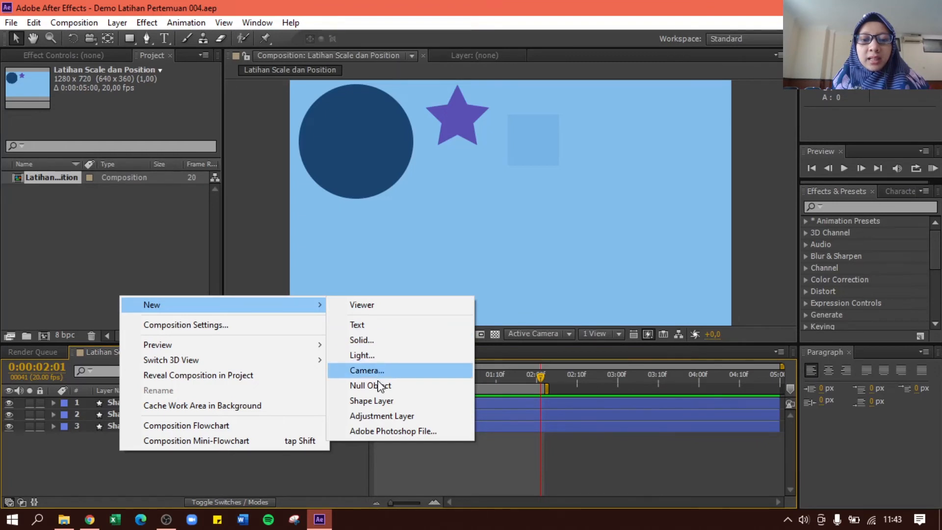
{"action": "right_click", "coordinate": [94, 465]}
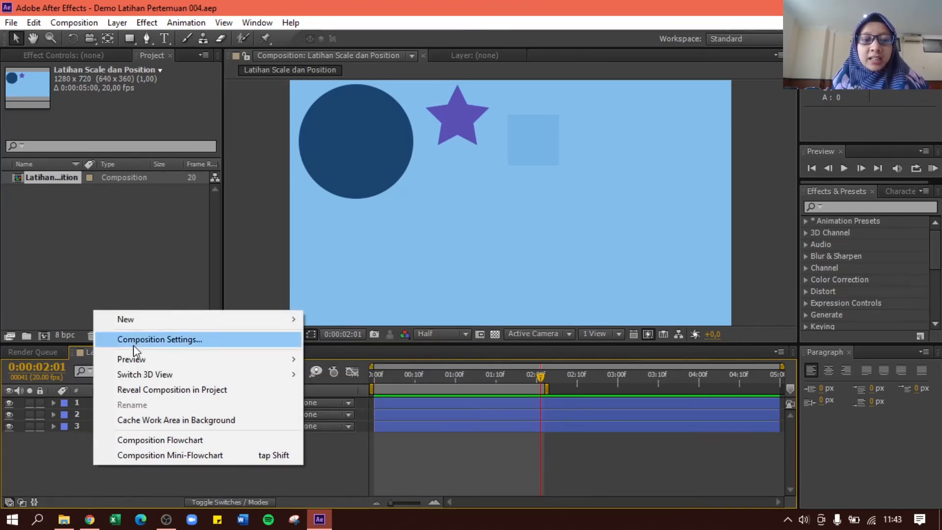
{"action": "mouse_move", "coordinate": [288, 328]}
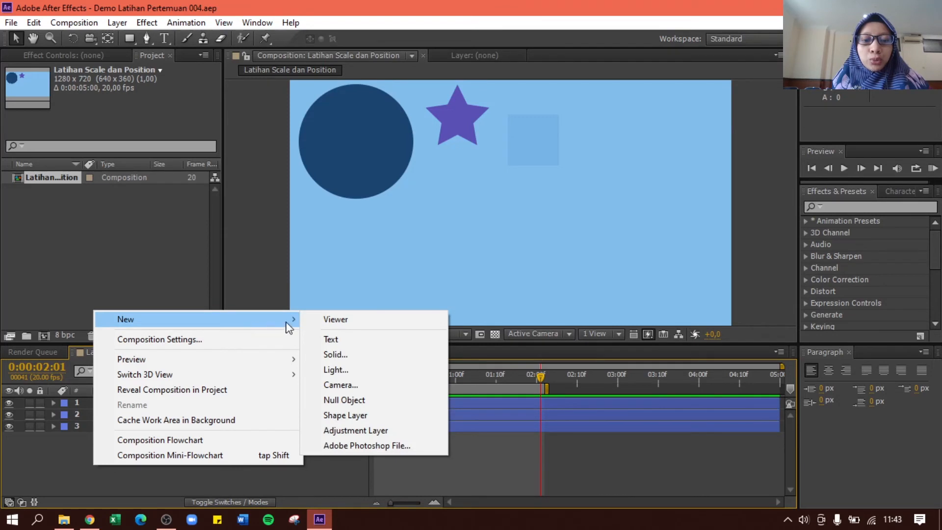
{"action": "left_click", "coordinate": [352, 417]}
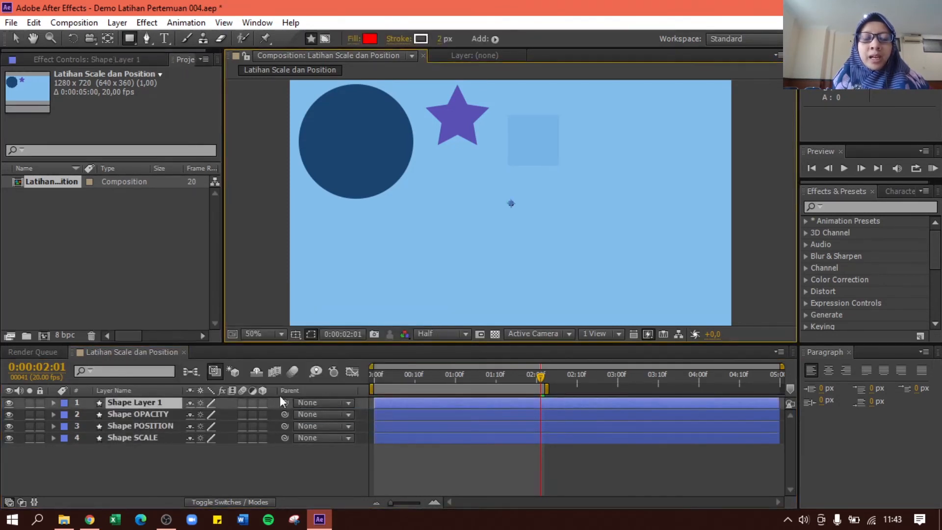
Step: Add an Ellipse path and a red Fill to the contents of Shape Layer 1
{"action": "left_click", "coordinate": [54, 402]}
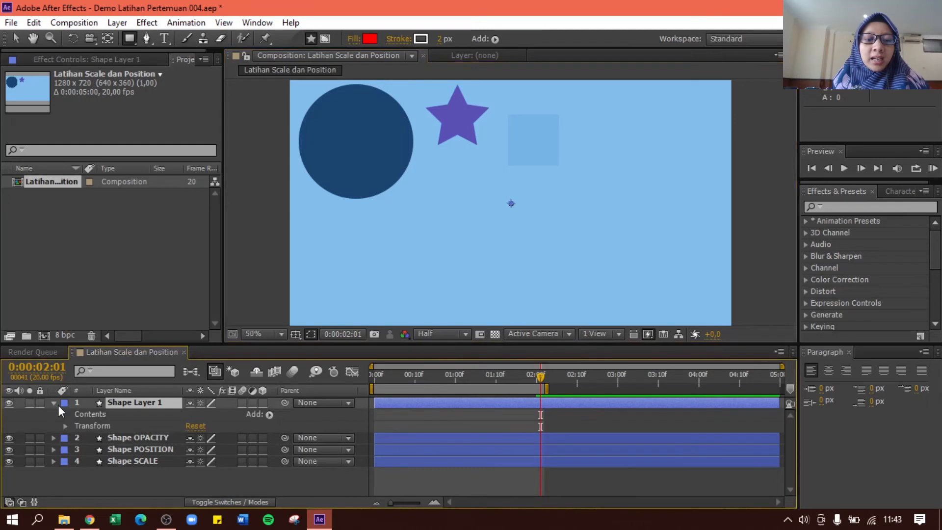
{"action": "left_click", "coordinate": [269, 412]}
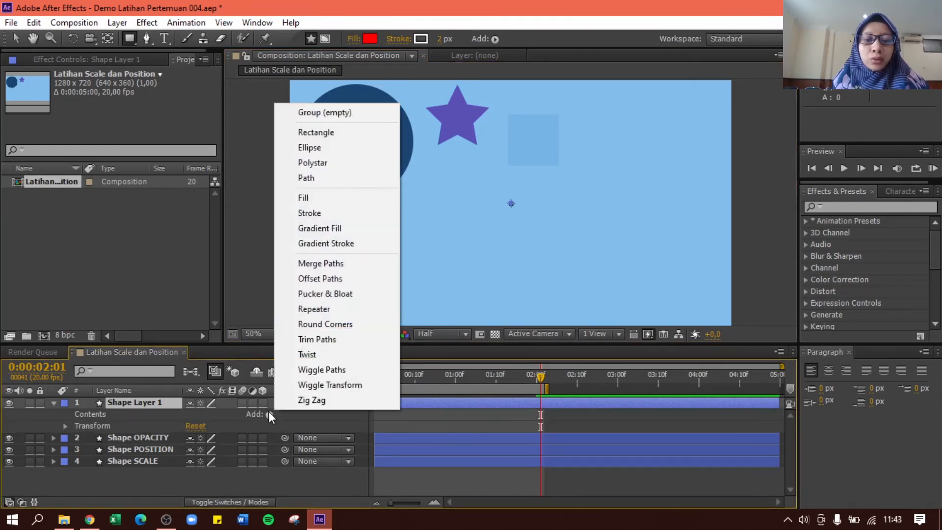
{"action": "left_click", "coordinate": [326, 152]}
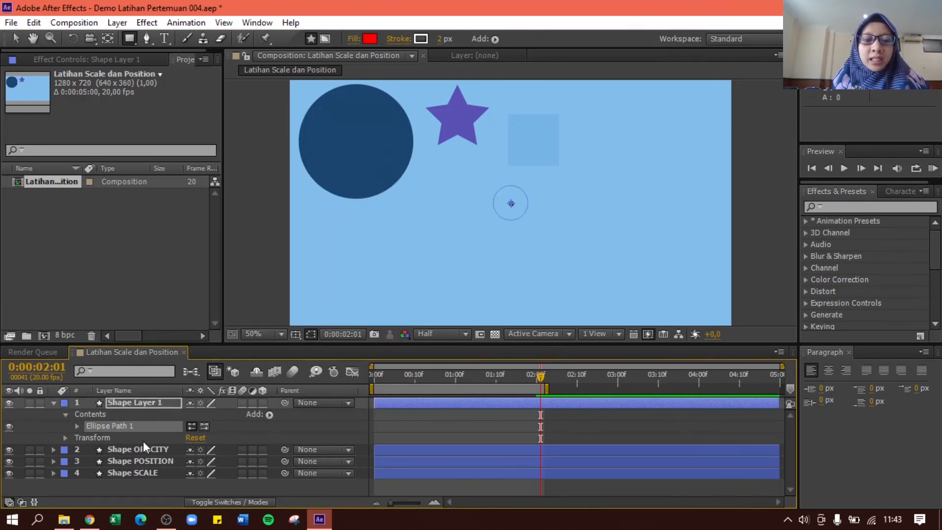
{"action": "left_click", "coordinate": [269, 414]}
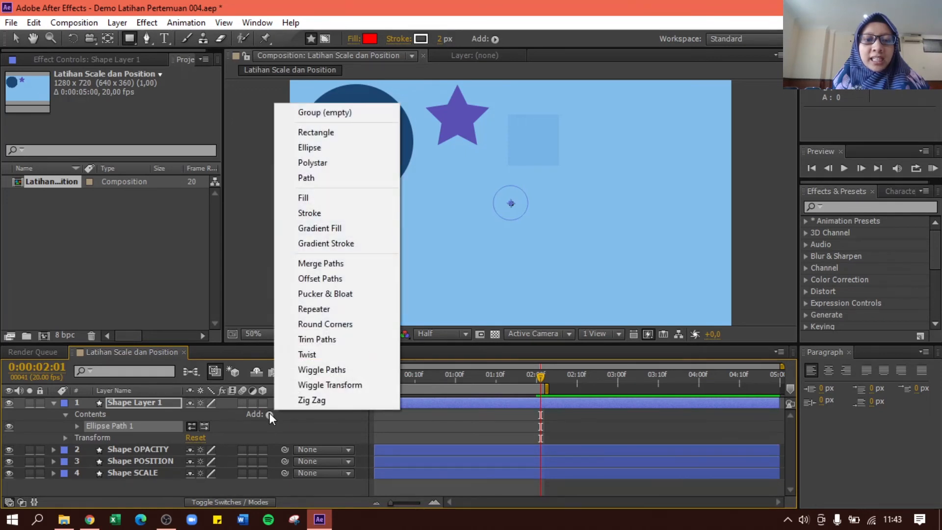
{"action": "left_click", "coordinate": [314, 198]}
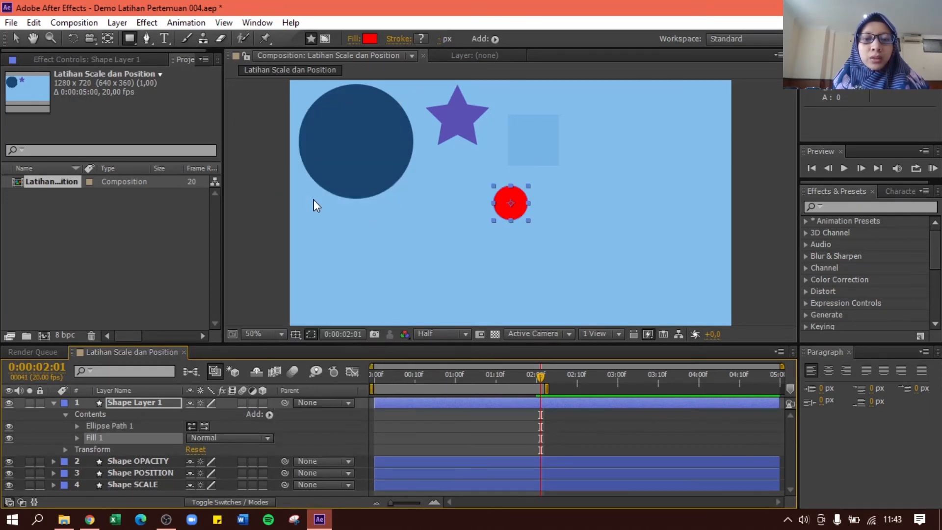
Step: Change the colour of Fill 1 in Shape Layer 1 to yellow-green 9DC70C
{"action": "left_click", "coordinate": [77, 438]}
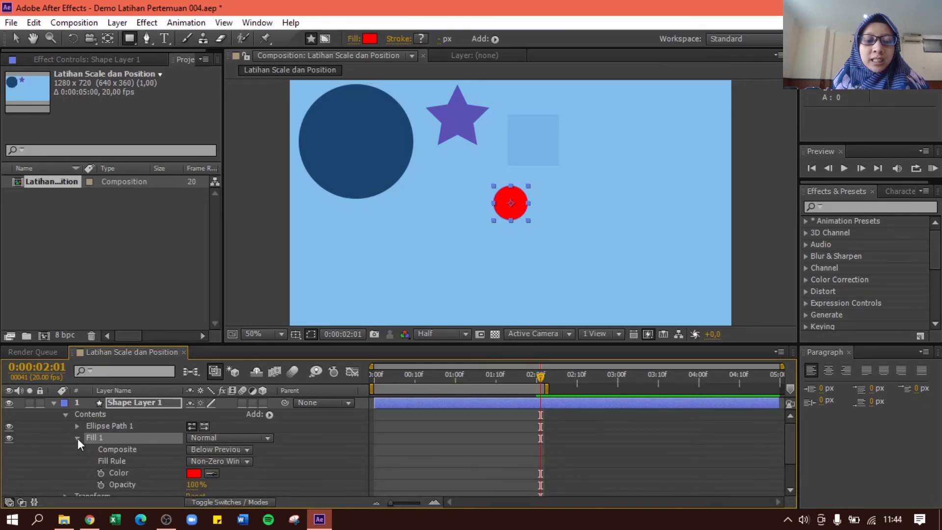
{"action": "left_click", "coordinate": [195, 473]}
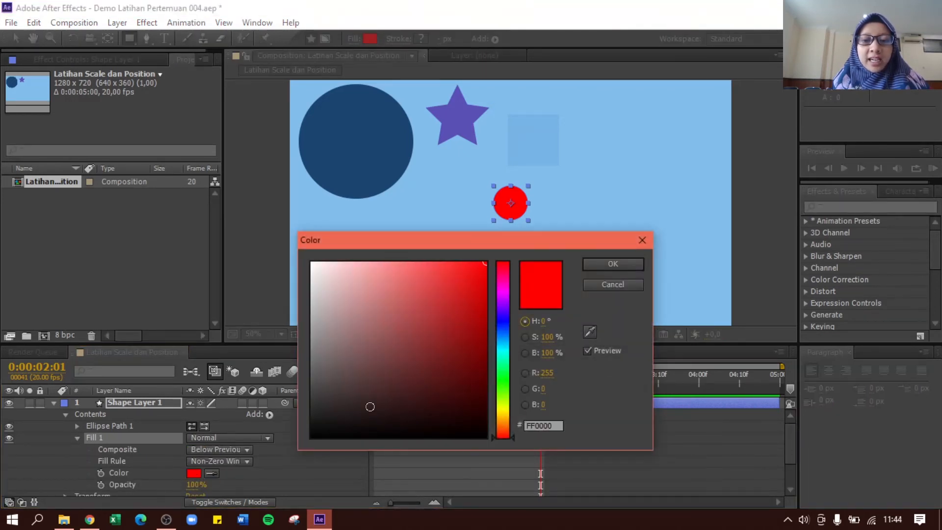
{"action": "left_click_drag", "start_coordinate": [506, 314], "coordinate": [505, 301]}
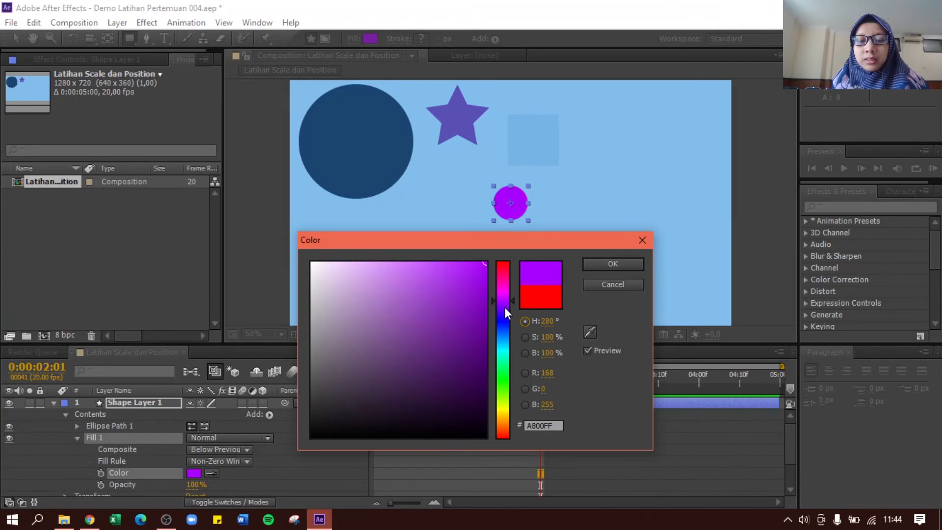
{"action": "left_click", "coordinate": [501, 401]}
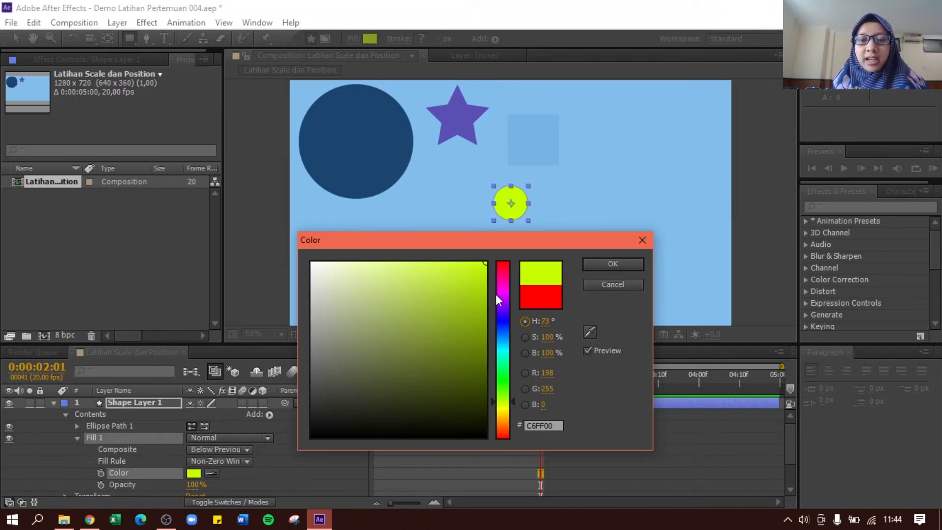
{"action": "left_click", "coordinate": [475, 301]}
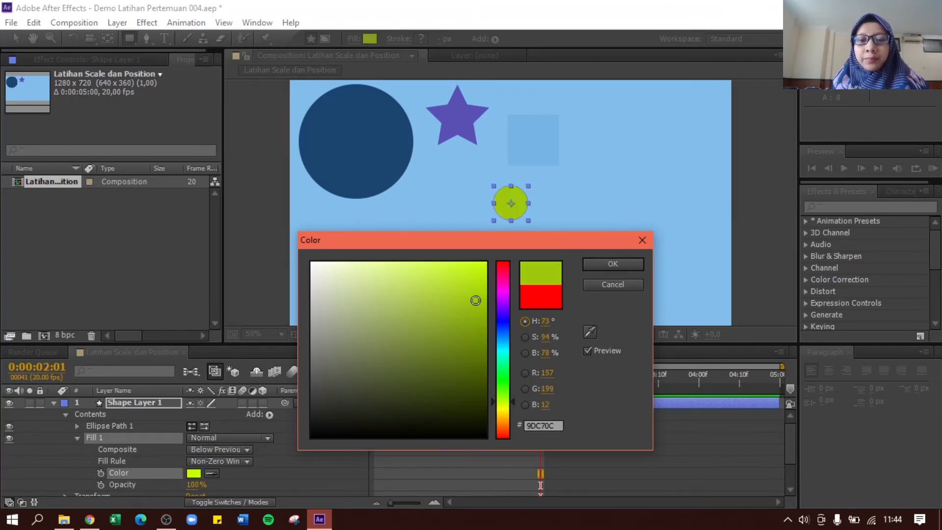
{"action": "left_click", "coordinate": [602, 264]}
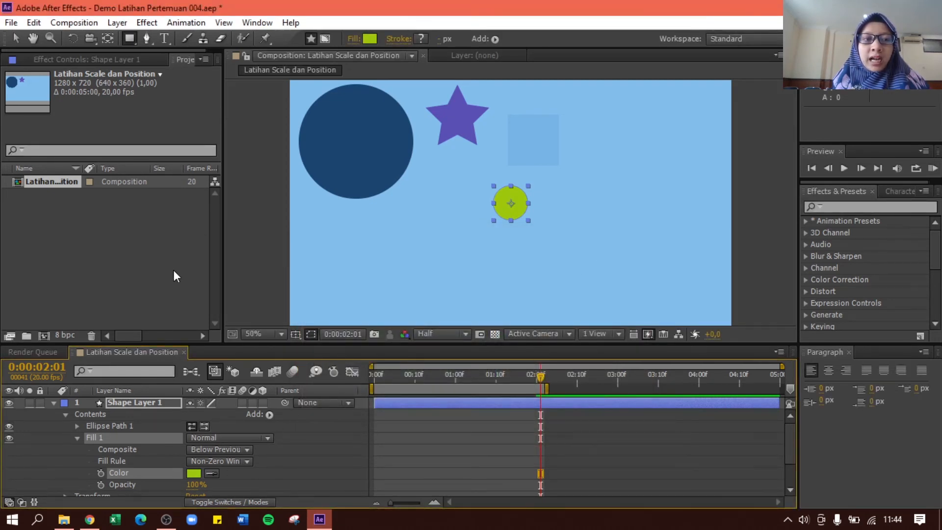
Step: Enlarge the yellow-green circle to about two and a half times its size and move it to about position 486, 474
{"action": "left_click", "coordinate": [20, 37]}
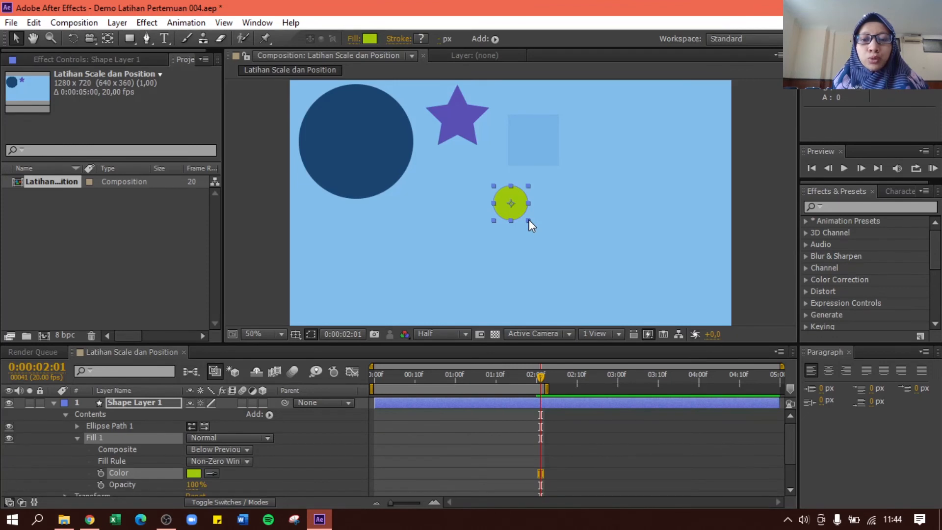
{"action": "left_click_drag", "start_coordinate": [529, 219], "coordinate": [560, 244]}
{"action": "left_click_drag", "start_coordinate": [529, 193], "coordinate": [473, 230]}
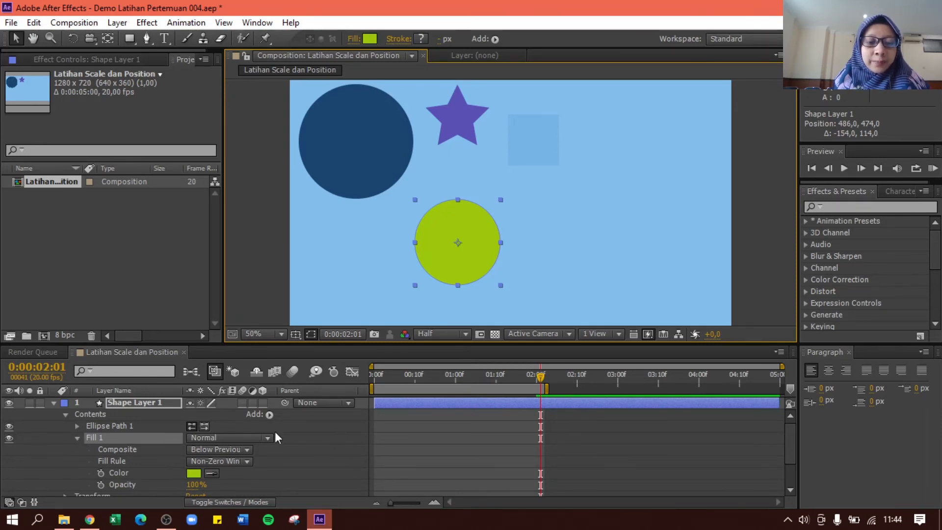
Step: Add a Stroke to the contents of Shape Layer 1 and expand the properties of Stroke 1
{"action": "left_click", "coordinate": [76, 437]}
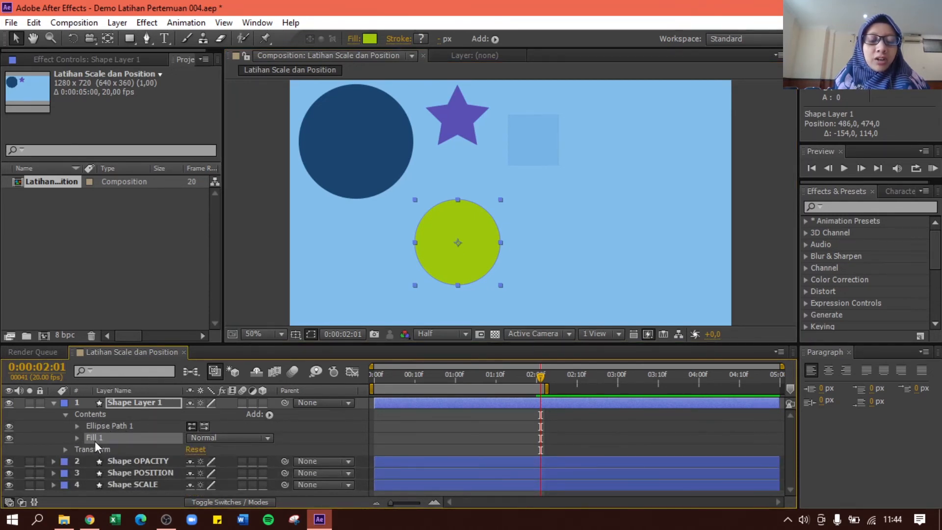
{"action": "left_click", "coordinate": [269, 414]}
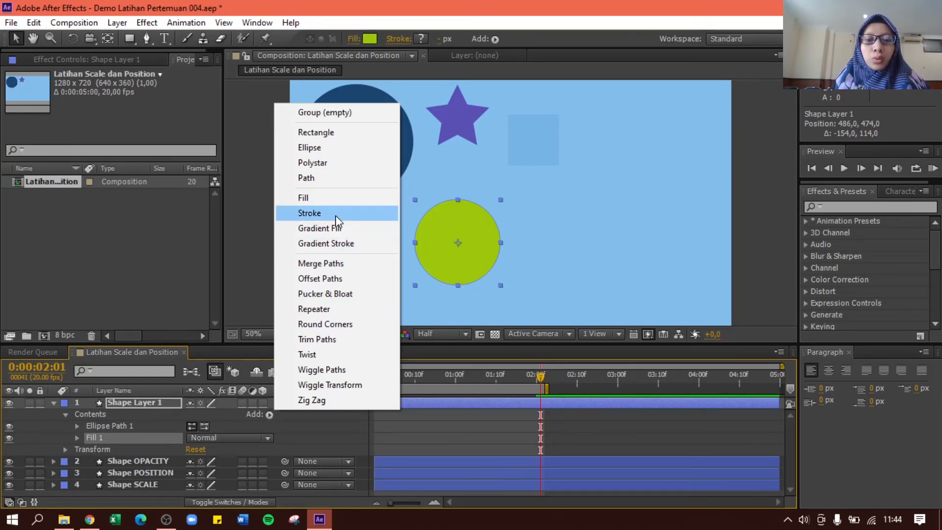
{"action": "left_click", "coordinate": [310, 213]}
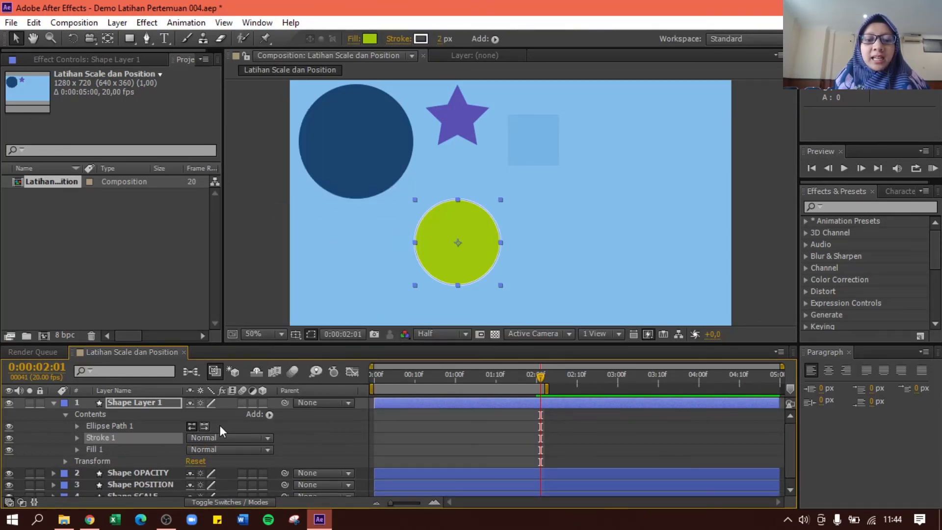
{"action": "left_click", "coordinate": [78, 437]}
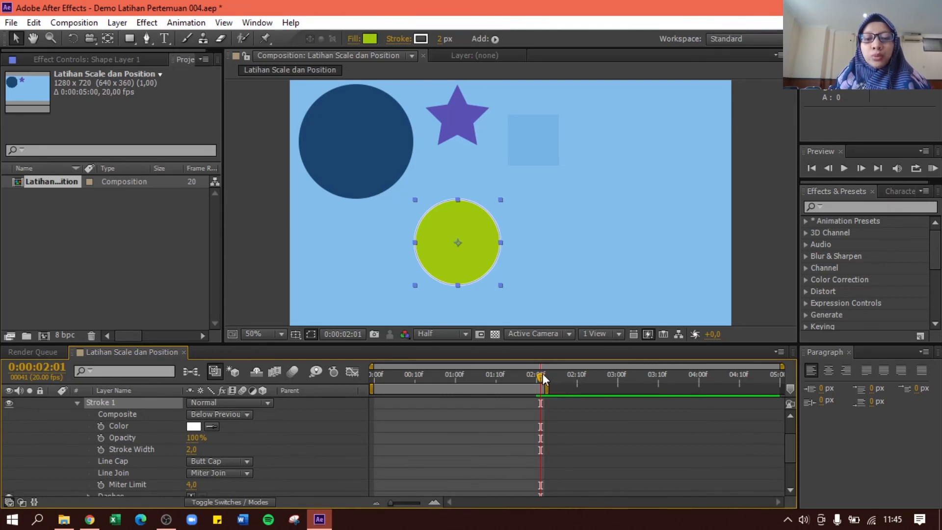
Step: Try to vary the Stroke Width without keyframing it, setting 45 at 0:00:00:00 and 20 at 0:00:01:00
{"action": "left_click_drag", "start_coordinate": [542, 378], "coordinate": [372, 377]}
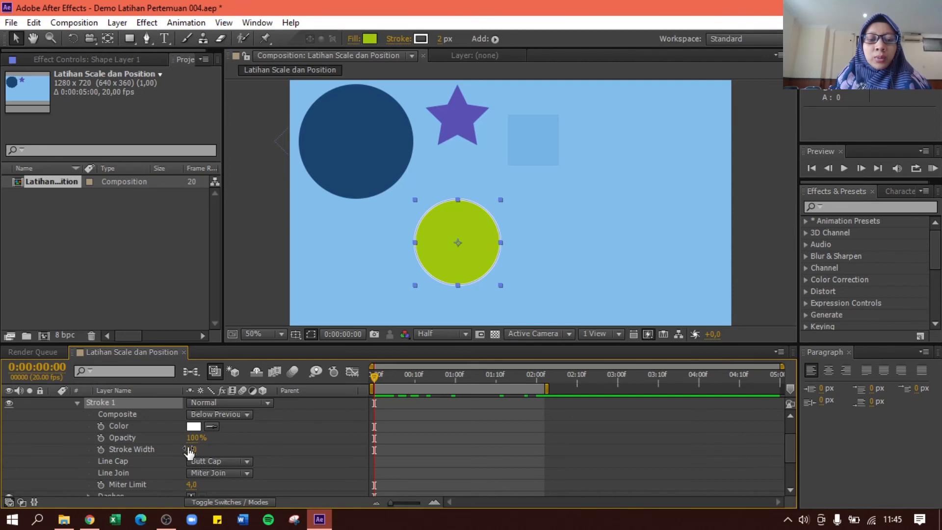
{"action": "left_click_drag", "start_coordinate": [192, 449], "coordinate": [226, 451]}
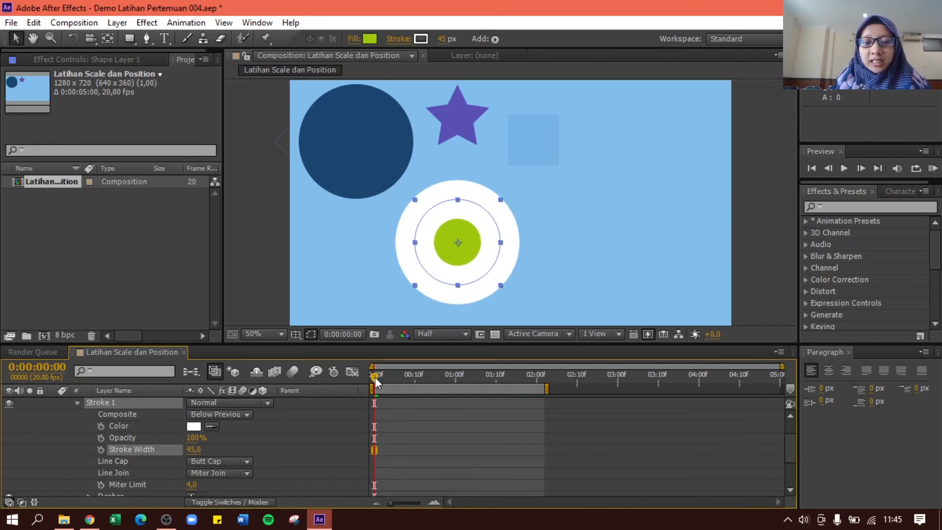
{"action": "left_click_drag", "start_coordinate": [374, 376], "coordinate": [456, 385]}
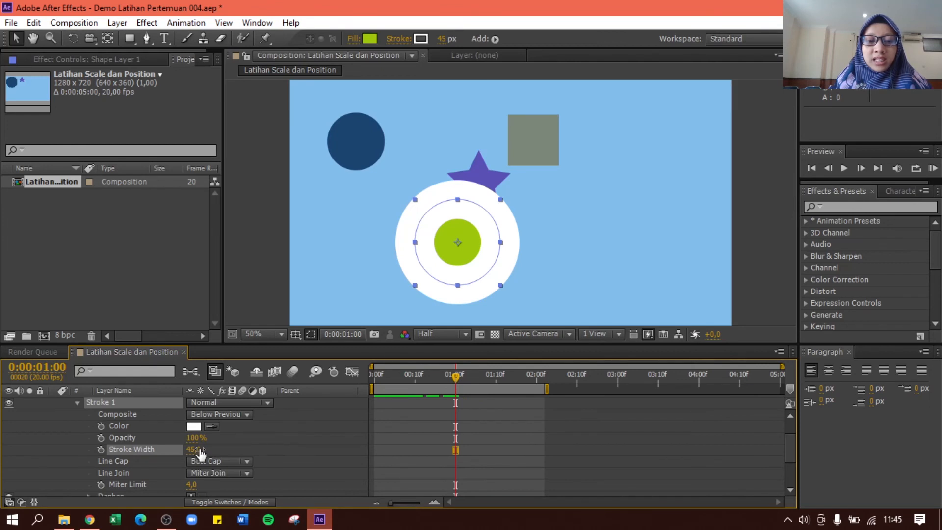
{"action": "left_click_drag", "start_coordinate": [200, 452], "coordinate": [181, 447]}
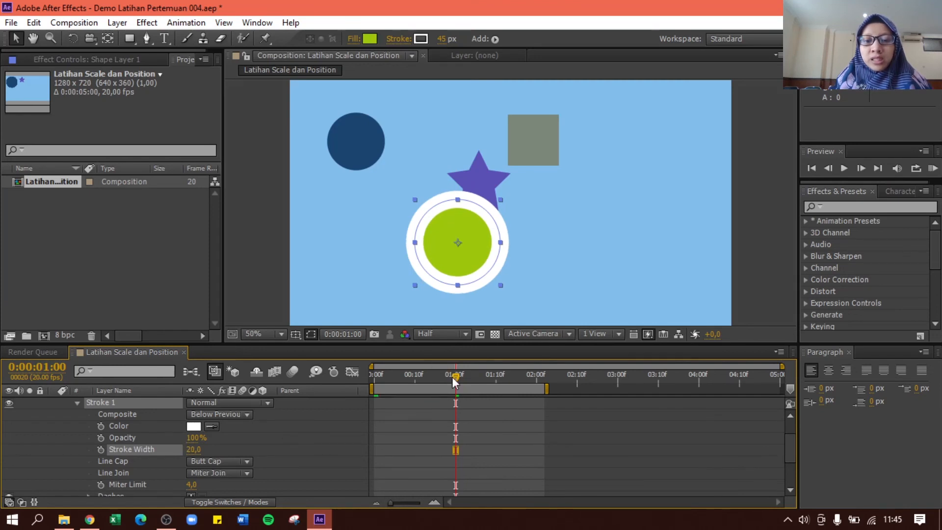
{"action": "left_click_drag", "start_coordinate": [458, 378], "coordinate": [536, 385]}
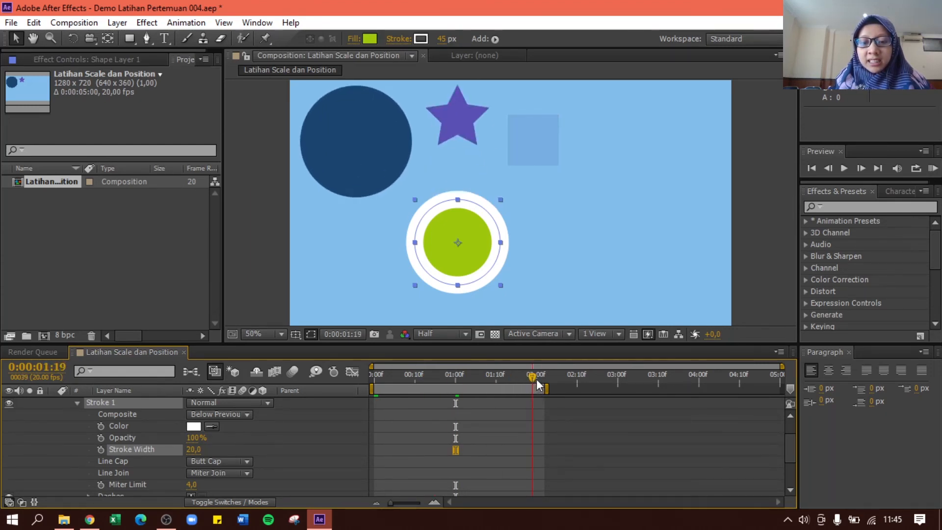
{"action": "left_click", "coordinate": [536, 380]}
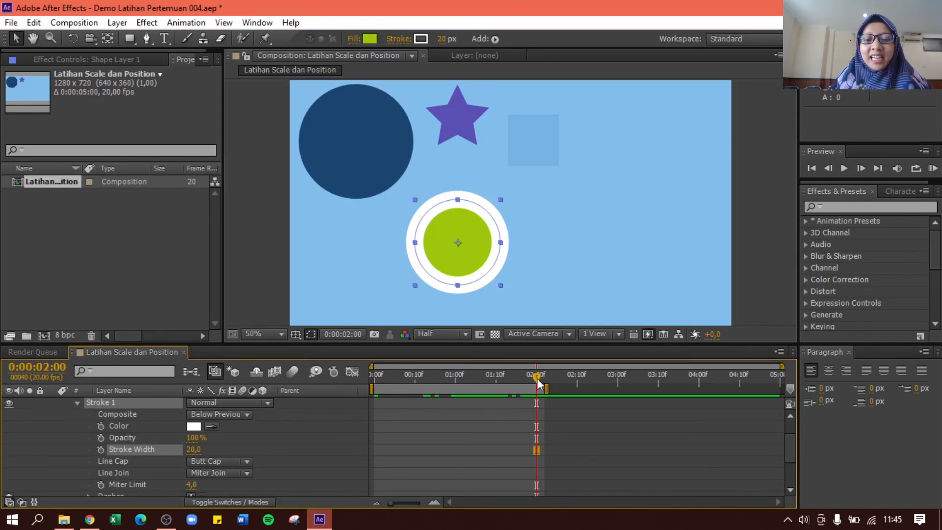
Step: Keyframe the Stroke Width of Stroke 1 at 19 at 0:00:00:00 and 59 at 0:00:01:00
{"action": "left_click_drag", "start_coordinate": [536, 384], "coordinate": [360, 400]}
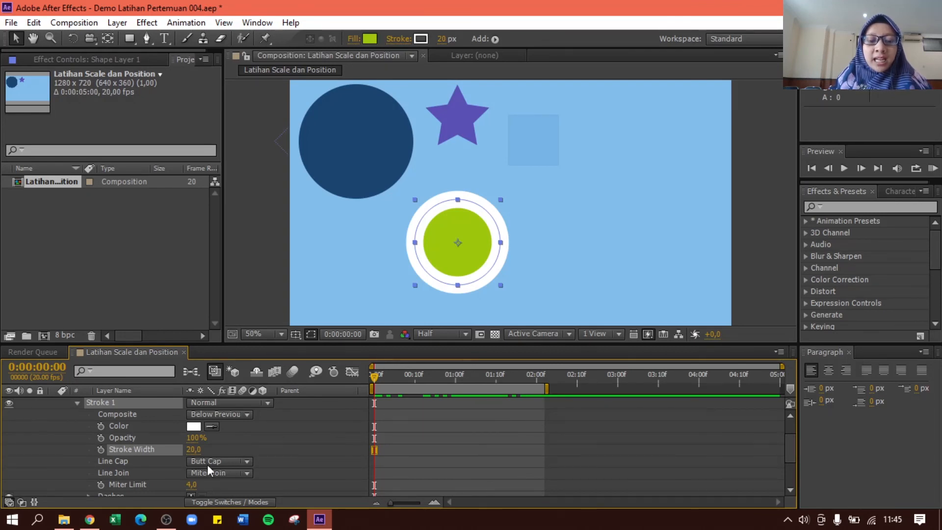
{"action": "mouse_move", "coordinate": [191, 449]}
{"action": "left_mouse_down"}
{"action": "mouse_move", "coordinate": [200, 449]}
{"action": "mouse_move", "coordinate": [191, 449]}
{"action": "left_mouse_up"}
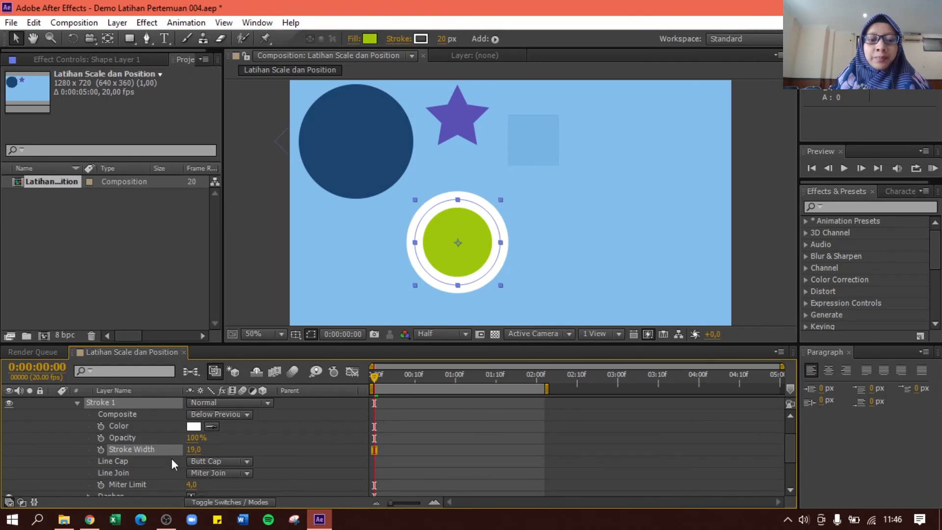
{"action": "left_click", "coordinate": [103, 449]}
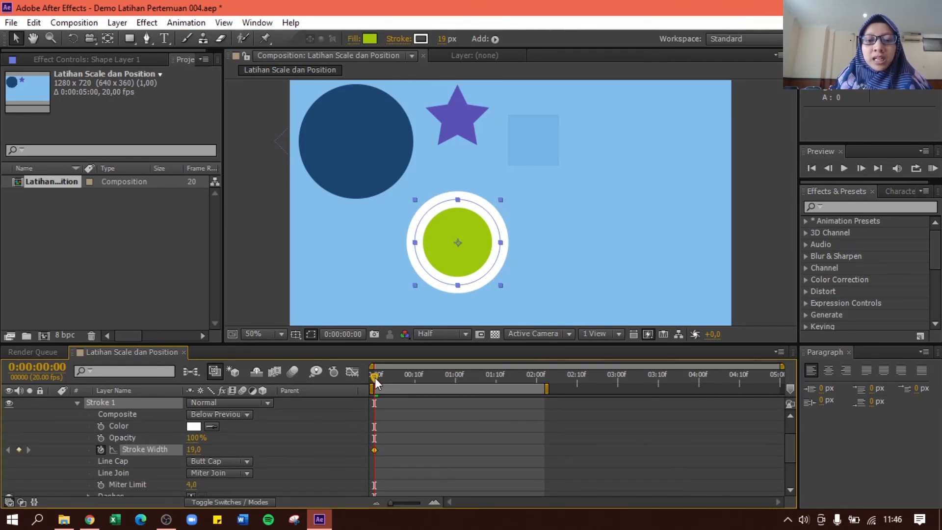
{"action": "left_click_drag", "start_coordinate": [374, 377], "coordinate": [452, 380]}
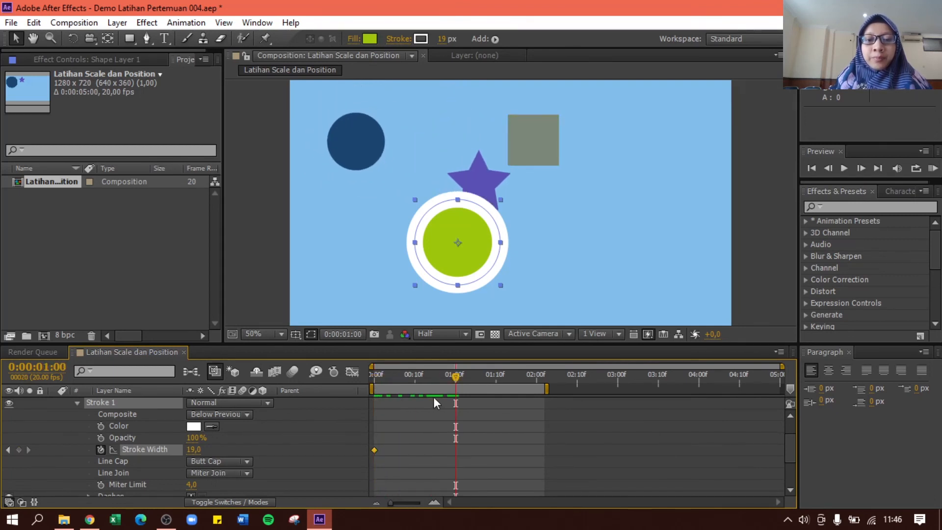
{"action": "left_click_drag", "start_coordinate": [195, 450], "coordinate": [226, 449]}
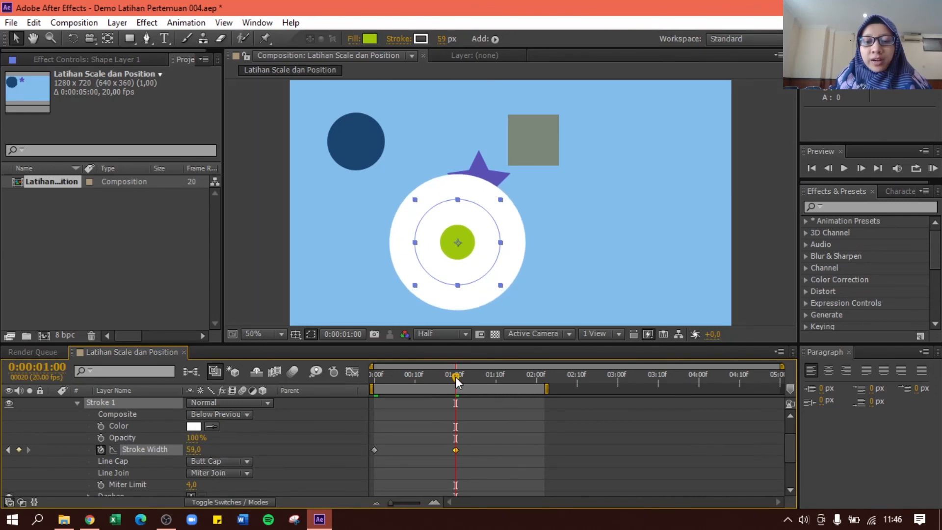
Step: Keyframe the Stroke Width at 31 at 0:00:02:00 and replace that keyframe with a copy of the first one
{"action": "left_click_drag", "start_coordinate": [455, 376], "coordinate": [537, 387]}
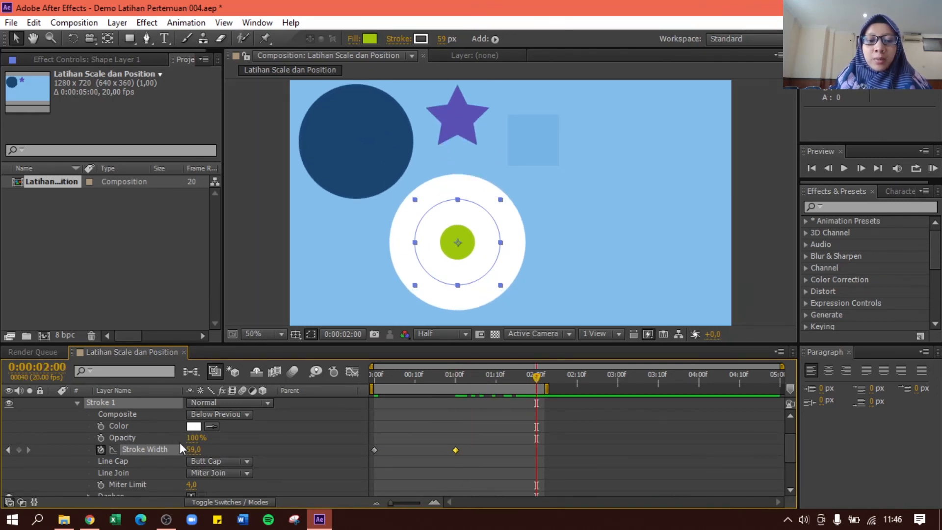
{"action": "left_click_drag", "start_coordinate": [192, 449], "coordinate": [166, 446]}
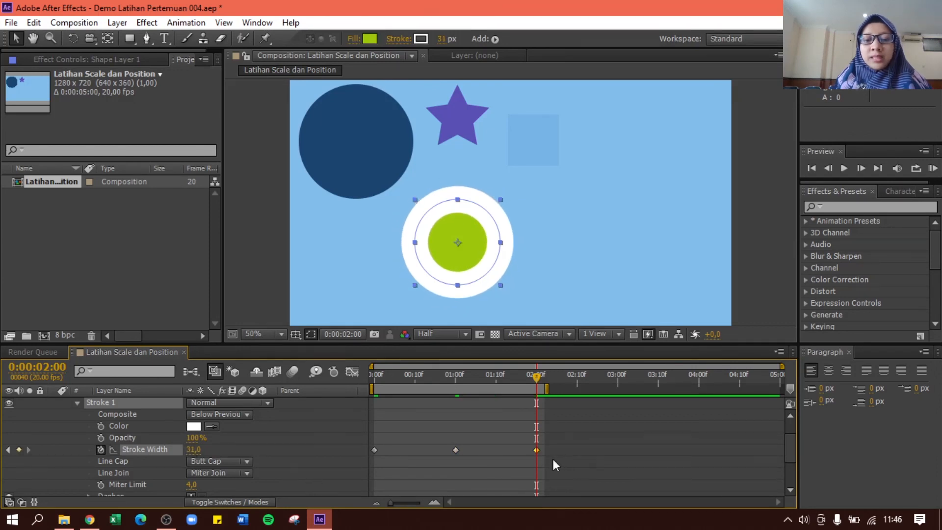
{"action": "left_click", "coordinate": [374, 449]}
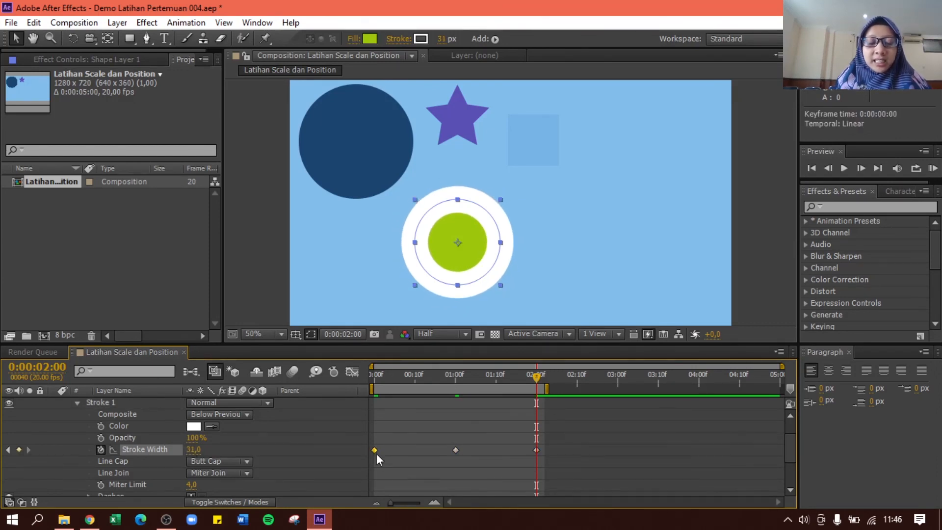
{"action": "key", "text": "ctrl+c"}
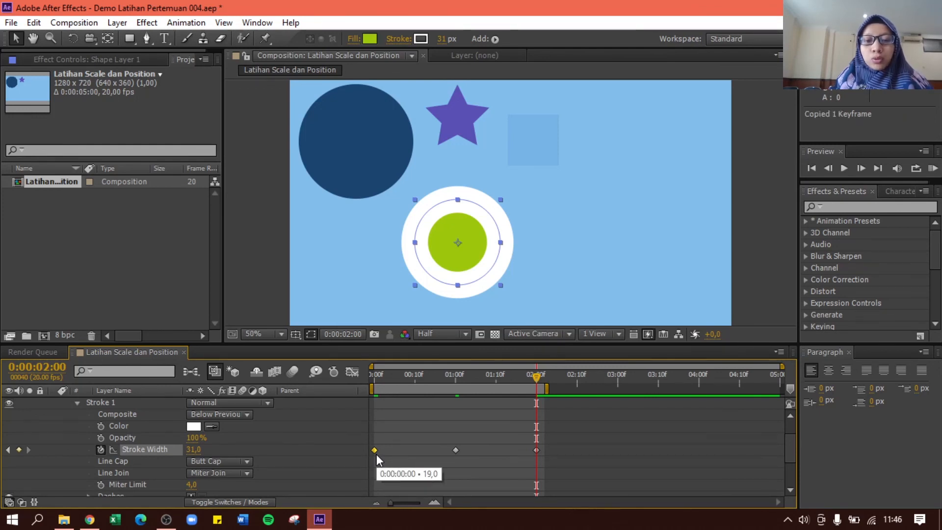
{"action": "key", "text": "ctrl+v"}
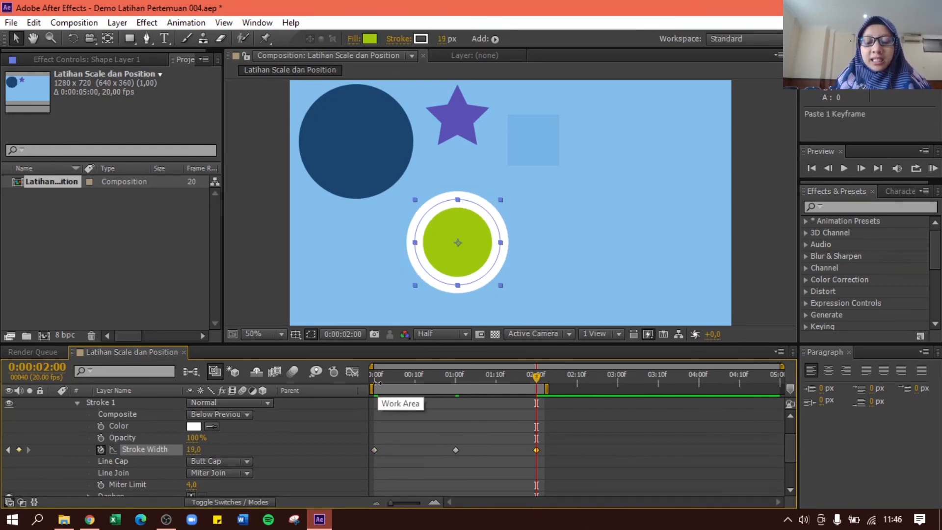
{"action": "key", "text": "space"}
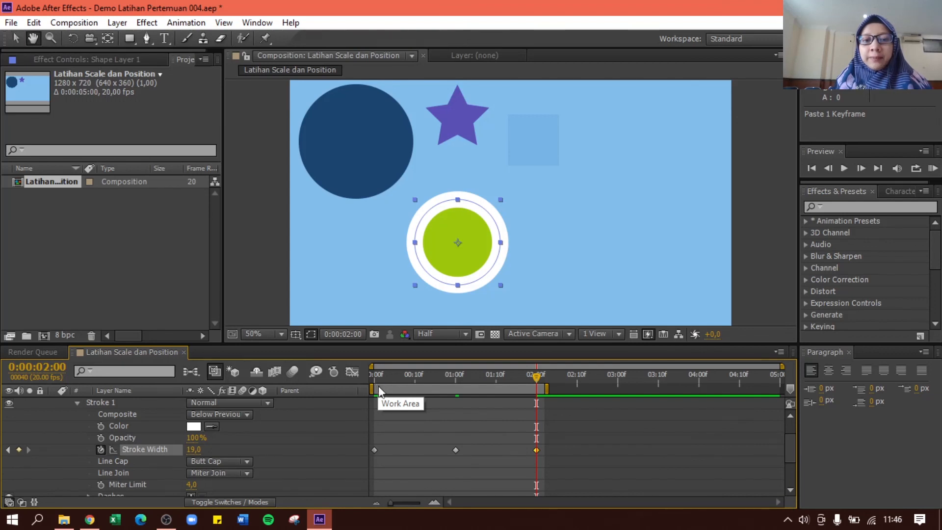